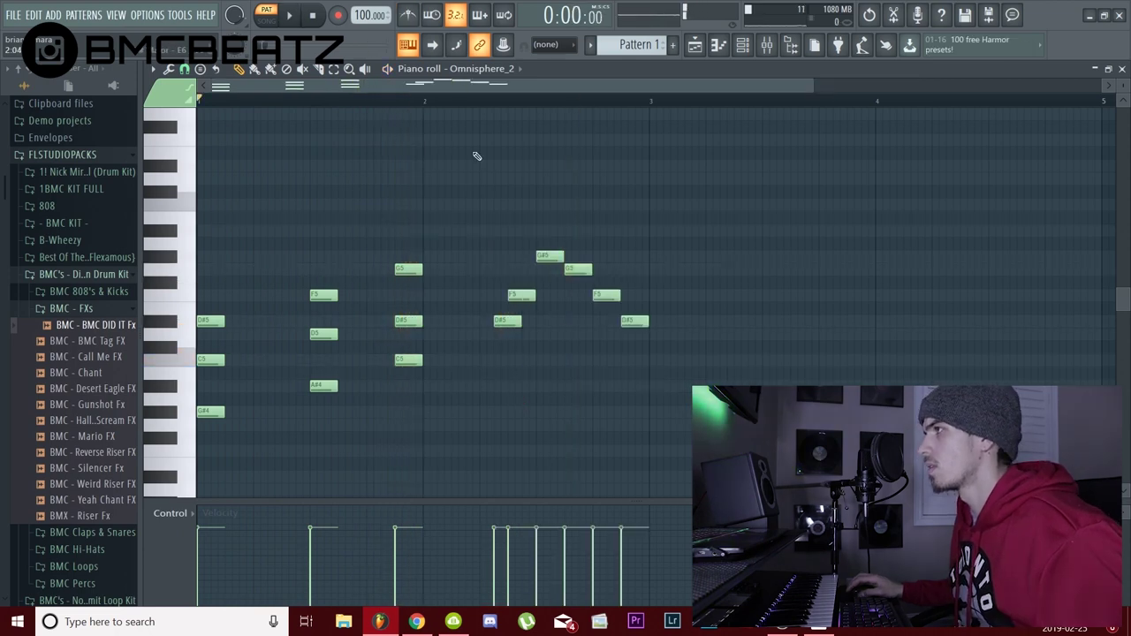
# Play back the Omnisphere_2 pattern and shift the first chord's D#5 note one beat later.
pyautogui.press('space')
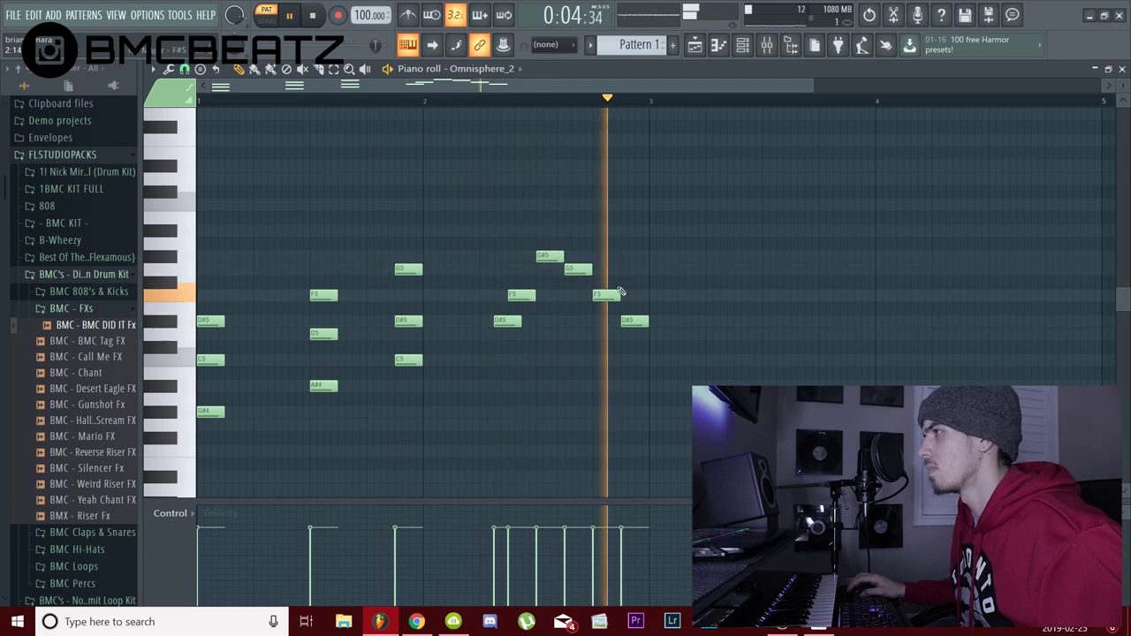
pyautogui.press('space')
pyautogui.scroll(-2, 243, 349)
pyautogui.scroll(2, 229, 223)
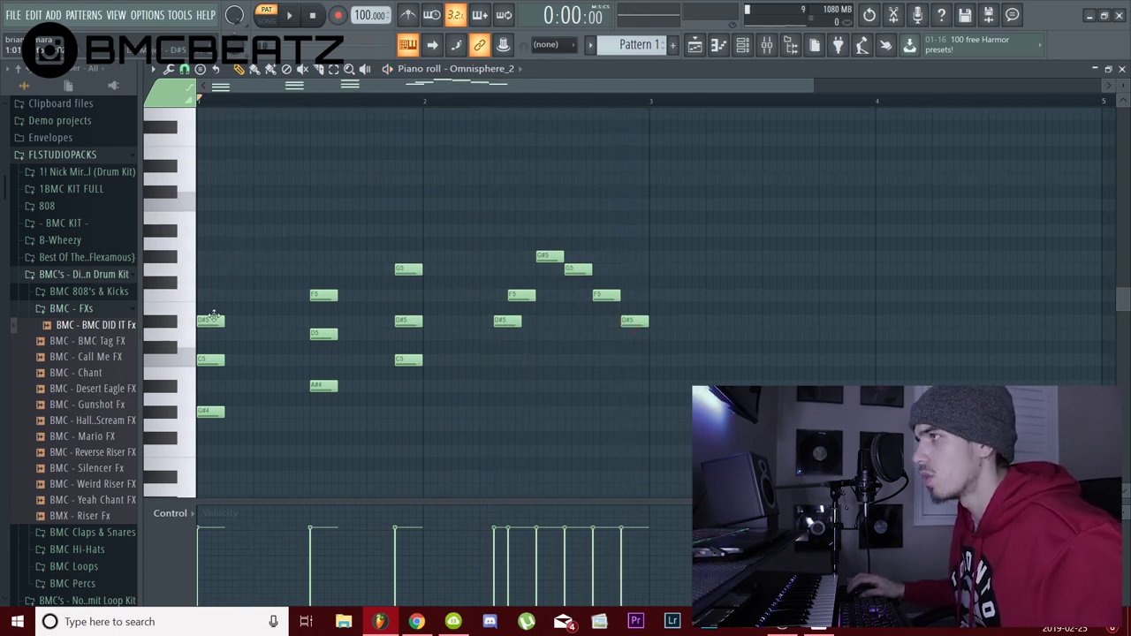
pyautogui.moveTo(212, 318); pyautogui.dragTo(250, 322)
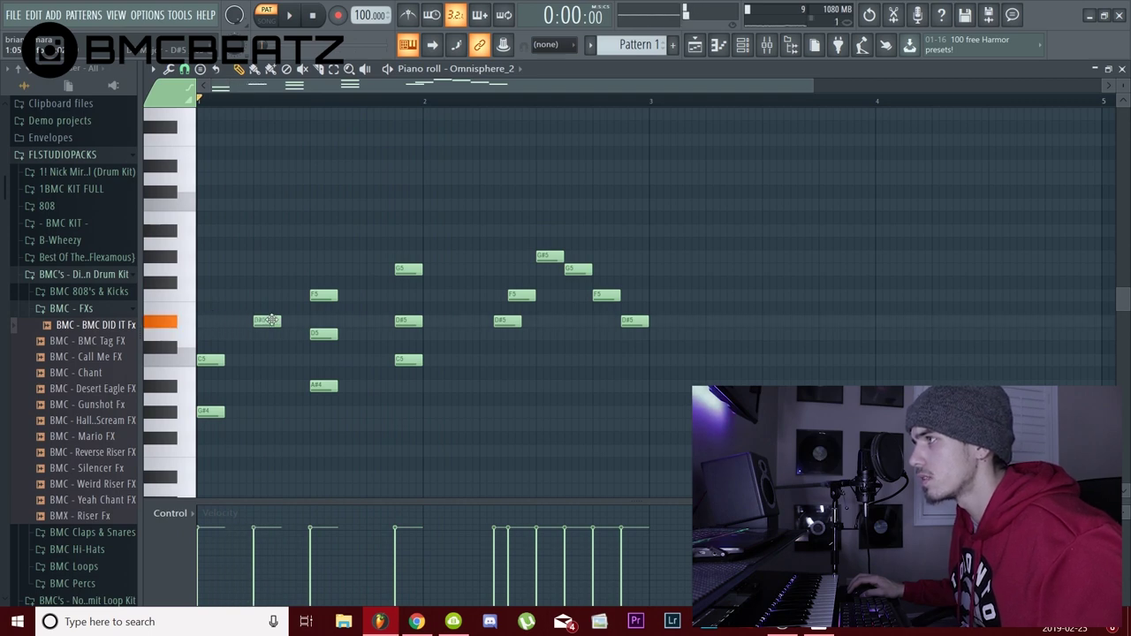
pyautogui.press('space')
pyautogui.press('space')
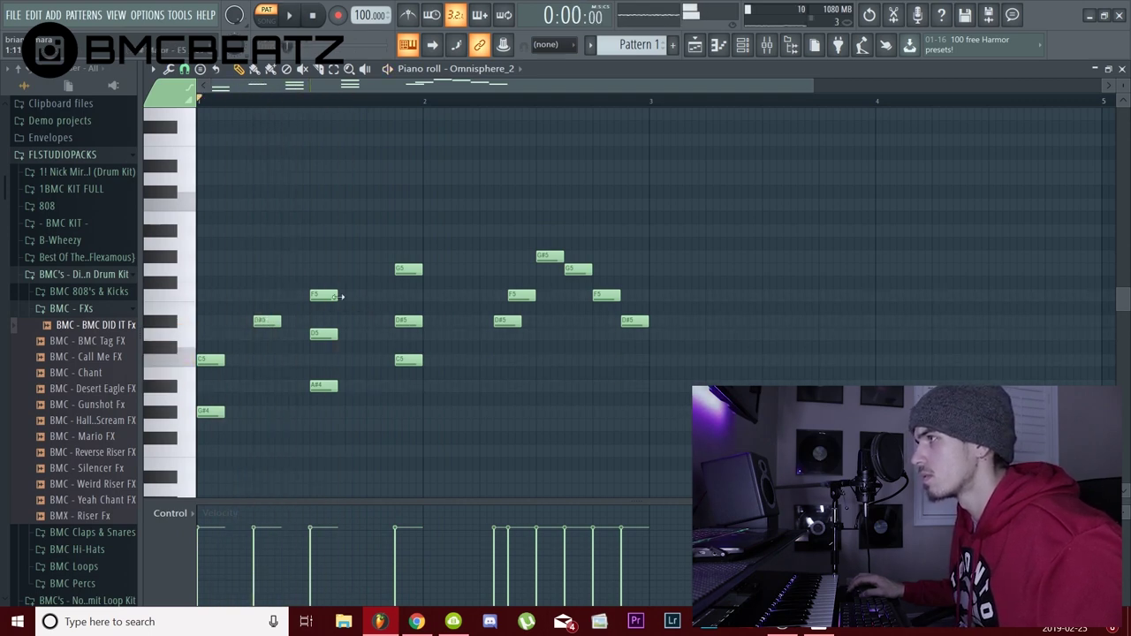
# Shift the second chord's F5 note two grid steps later and add a D#5 note just after the start of bar 2.
pyautogui.moveTo(317, 297); pyautogui.dragTo(344, 302)
pyautogui.press('space')
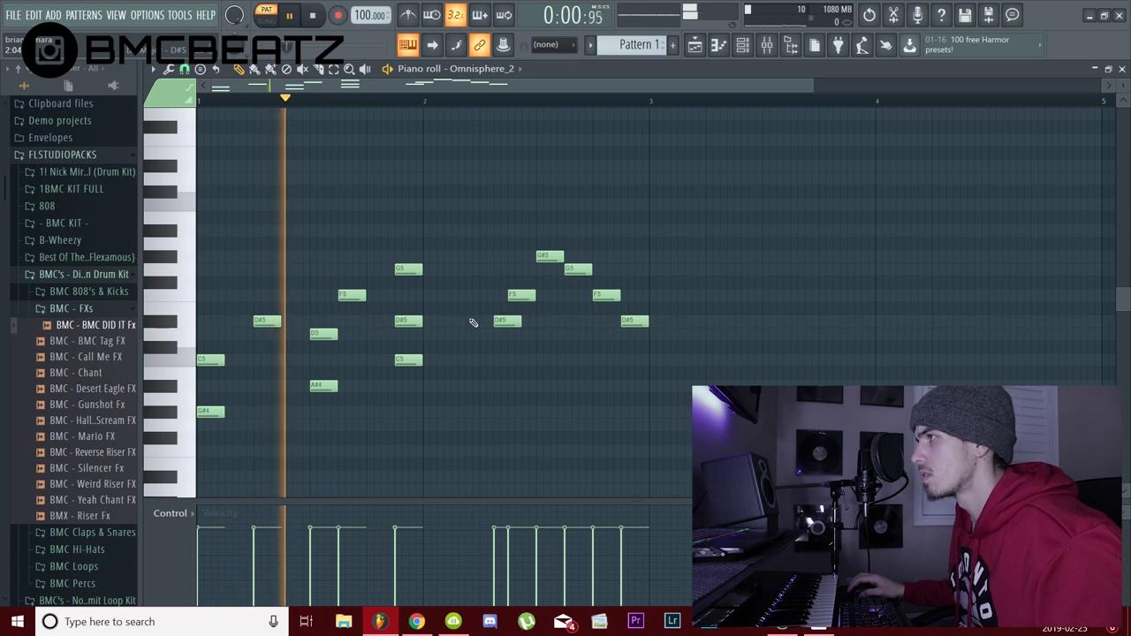
pyautogui.press('space')
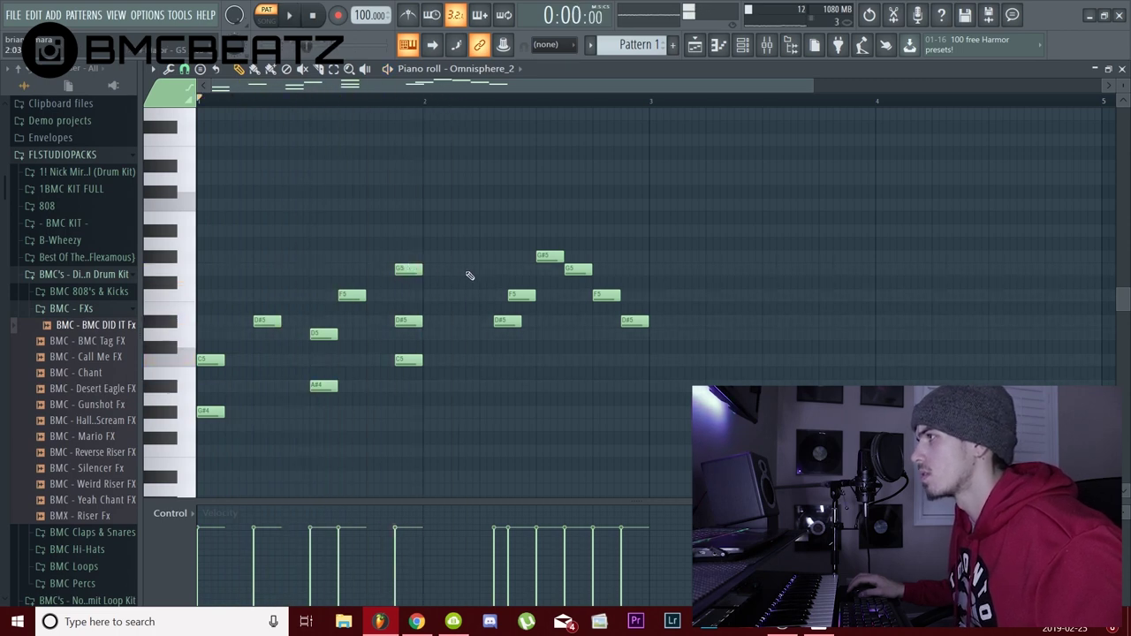
pyautogui.moveTo(469, 269); pyautogui.dragTo(448, 327)
pyautogui.press('space')
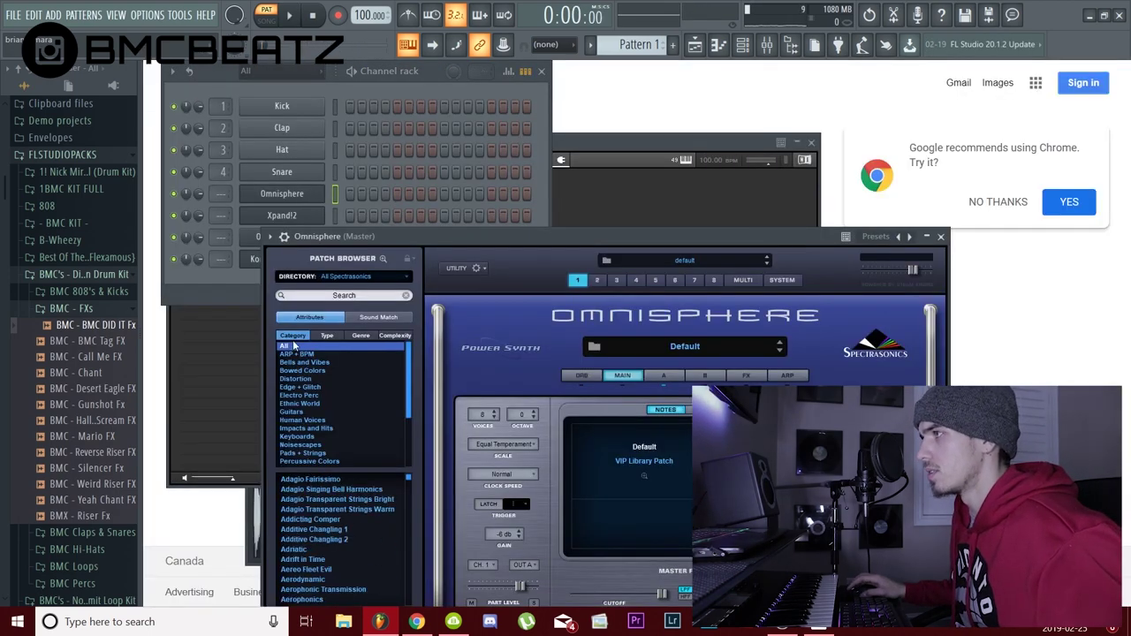
# Load the Pad - India patch from the WavSupply directory in Omnisphere.
pyautogui.click(297, 354)
pyautogui.moveTo(389, 235); pyautogui.dragTo(439, 161)
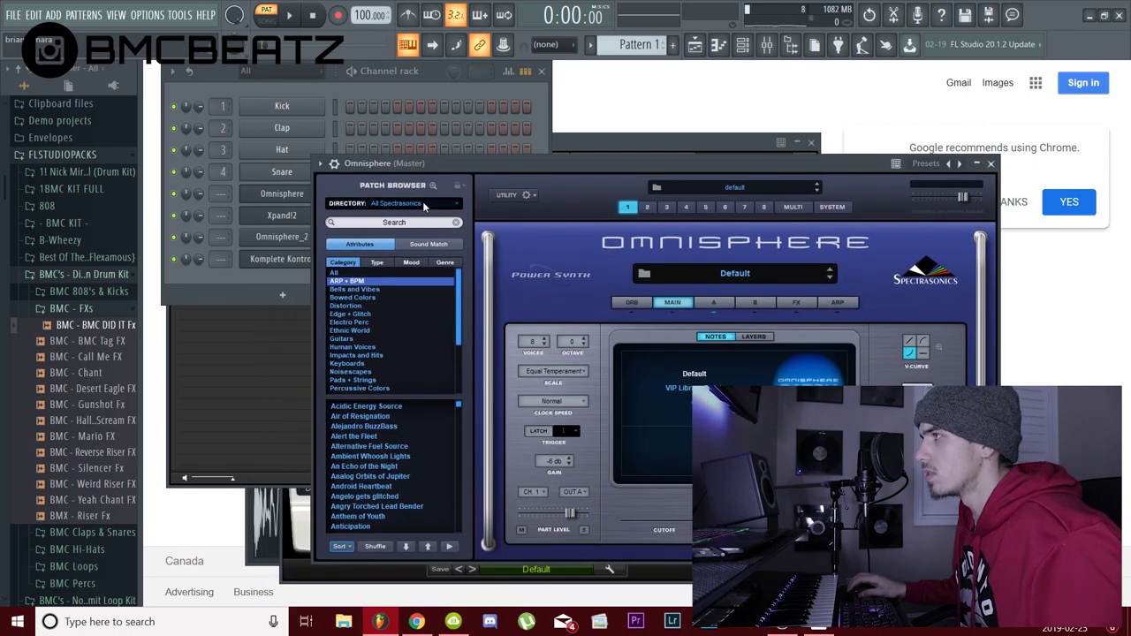
pyautogui.click(416, 203)
pyautogui.click(523, 541)
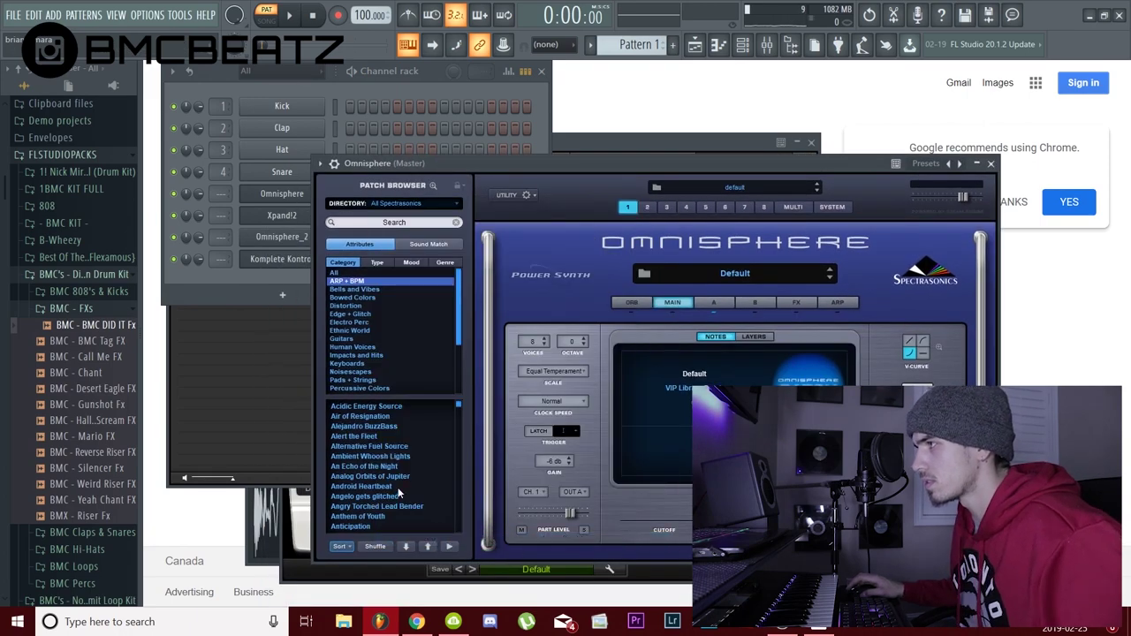
pyautogui.scroll(-5, 385, 466)
pyautogui.scroll(-2, 385, 466)
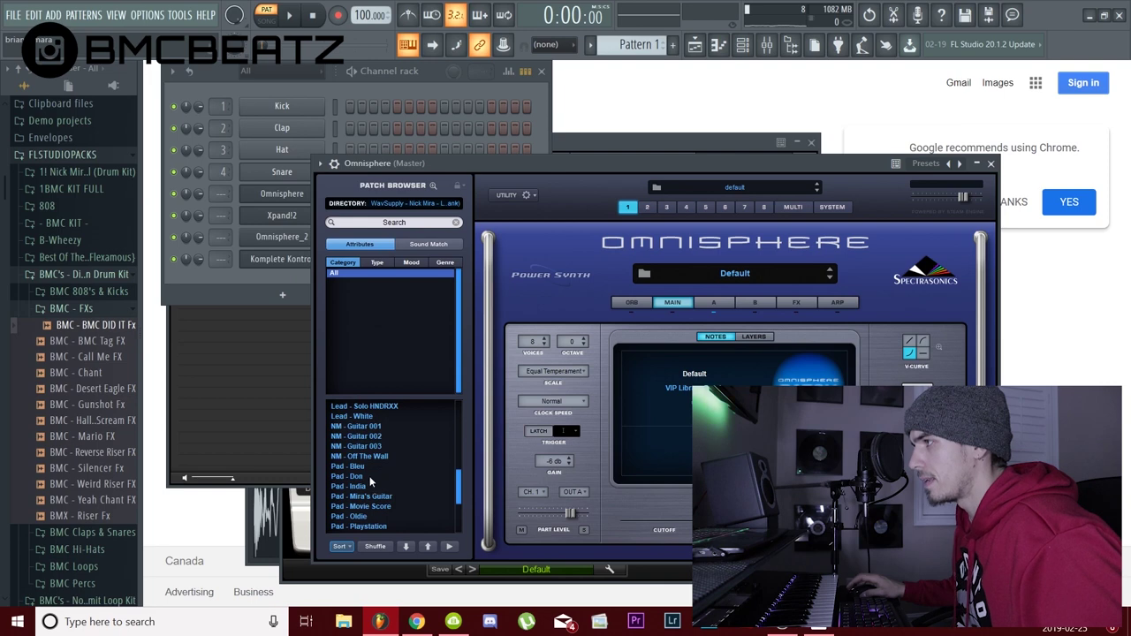
pyautogui.click(369, 484)
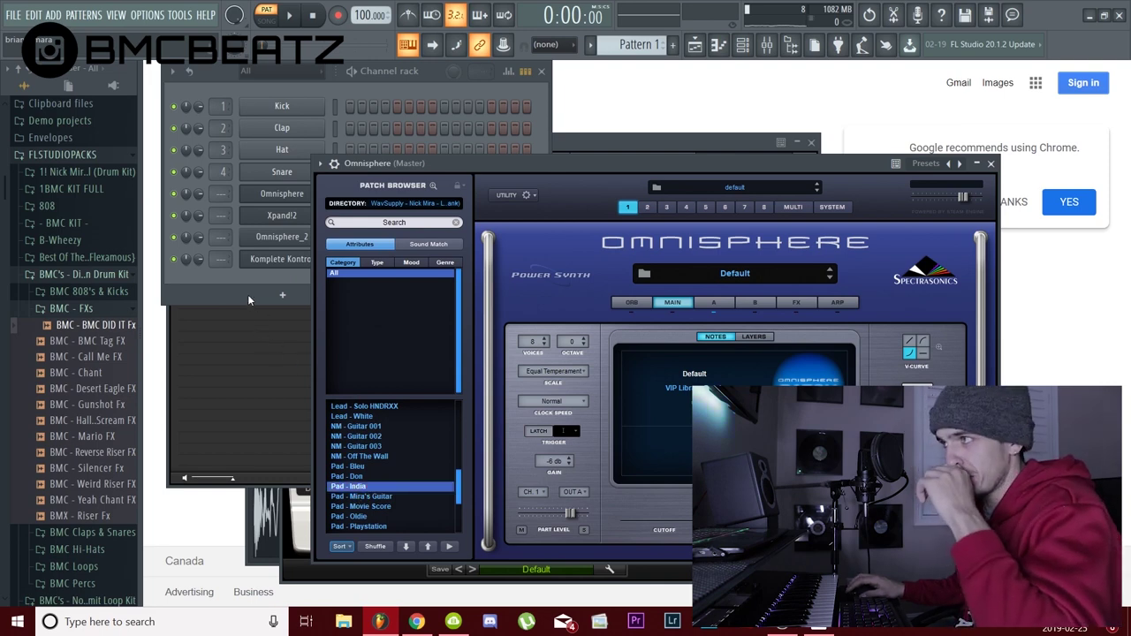
# Preview the pattern with the pad and route Omnisphere to mixer track 5 and Omnisphere_2 to track 6.
pyautogui.click(248, 300)
pyautogui.press('space')
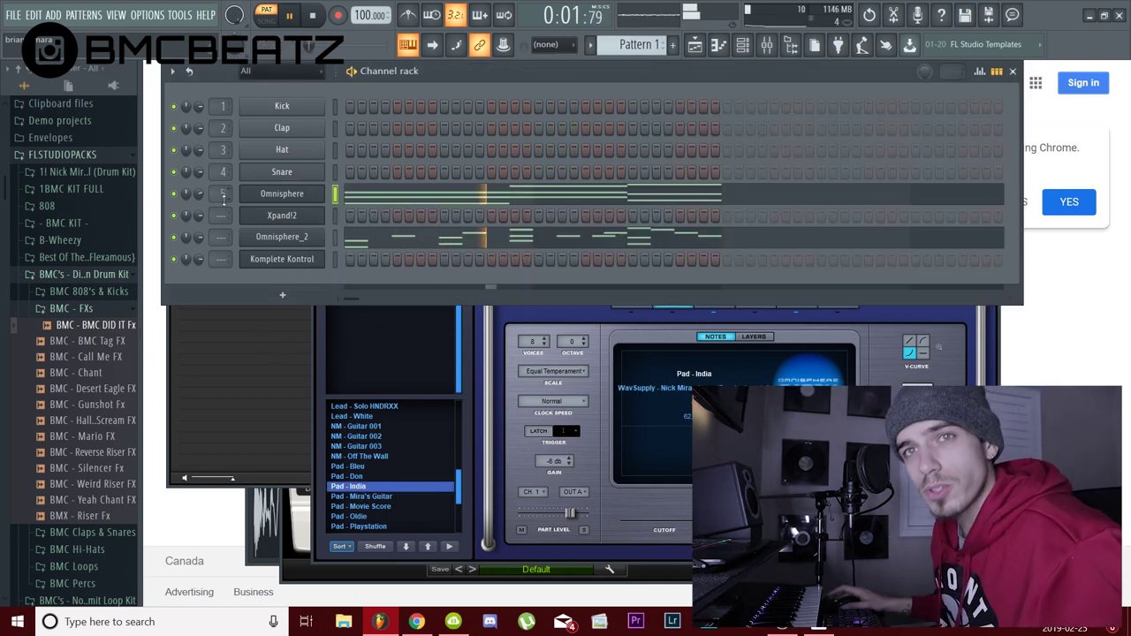
pyautogui.press('space')
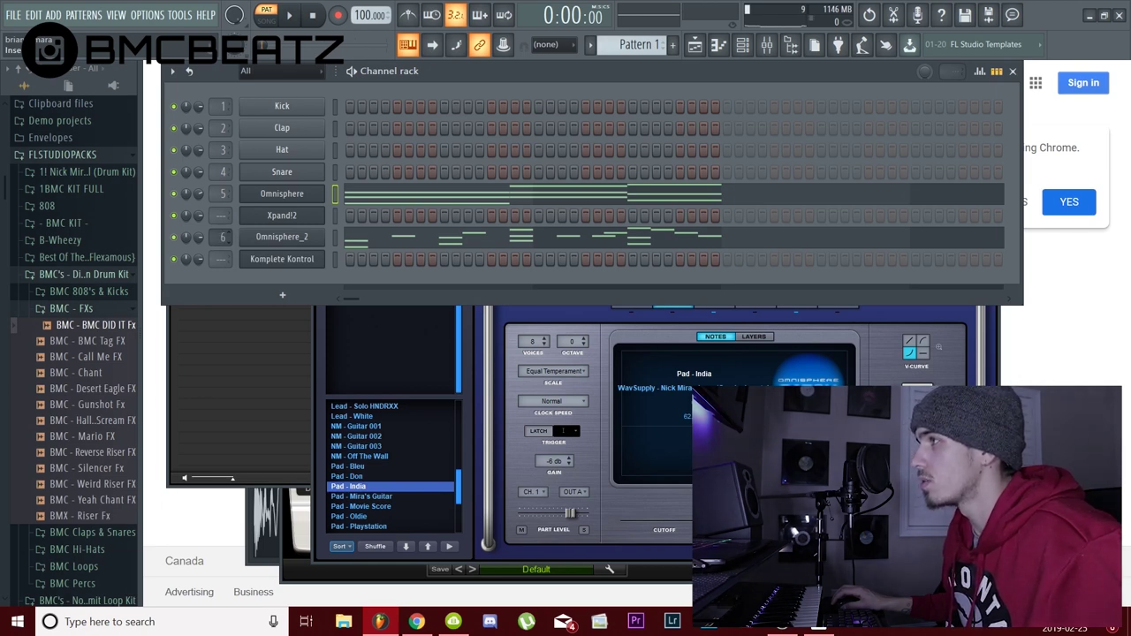
# Move the Omnisphere_2 channel up so it sits directly below Omnisphere, above Xpand!2.
pyautogui.click(336, 239)
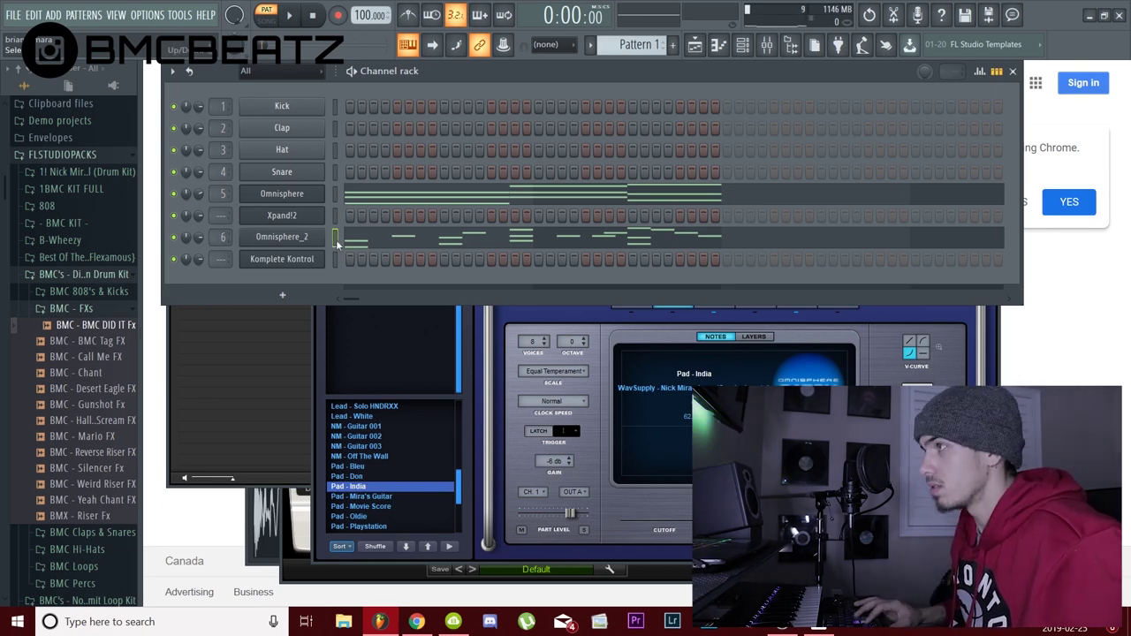
pyautogui.hotkey('alt', 'Up')
pyautogui.hotkey('alt', 'Down')
pyautogui.hotkey('alt', 'Down')
pyautogui.hotkey('alt', 'Up')
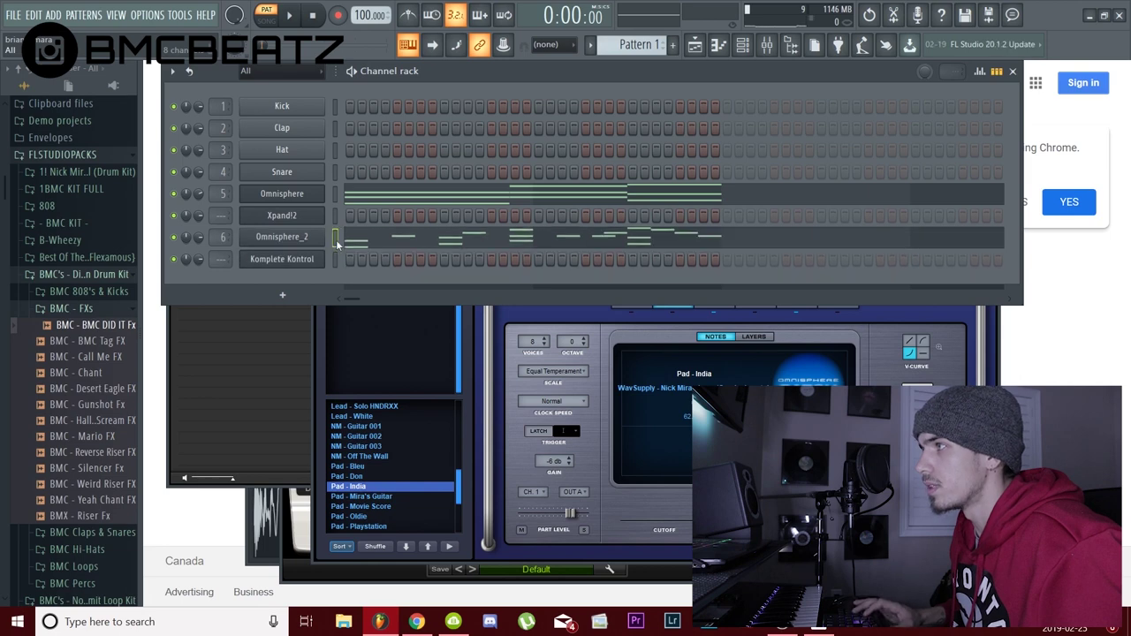
pyautogui.hotkey('alt', 'Up')
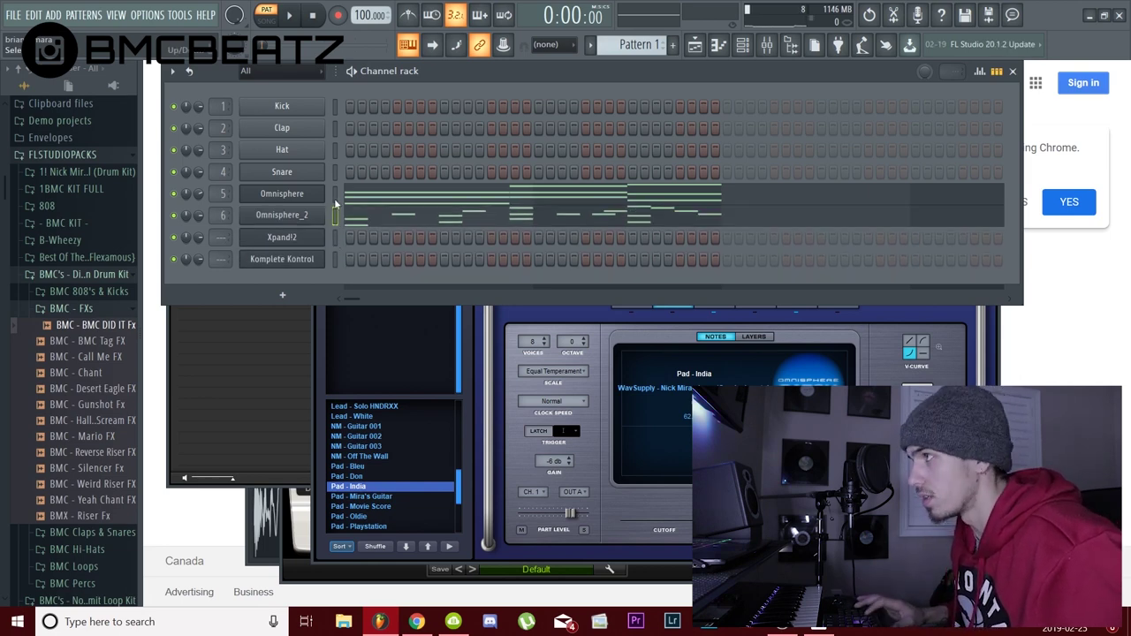
# Move the Omnisphere_2 channel up to the top of the channel rack and back down below Omnisphere.
pyautogui.hotkey('alt', 'Up')
pyautogui.hotkey('alt', 'Up')
pyautogui.hotkey('alt', 'Up')
pyautogui.hotkey('alt', 'Up')
pyautogui.hotkey('alt', 'Up')
pyautogui.hotkey('alt', 'Down')
pyautogui.hotkey('alt', 'Down')
pyautogui.hotkey('alt', 'Down')
pyautogui.hotkey('alt', 'Down')
pyautogui.hotkey('alt', 'Down')
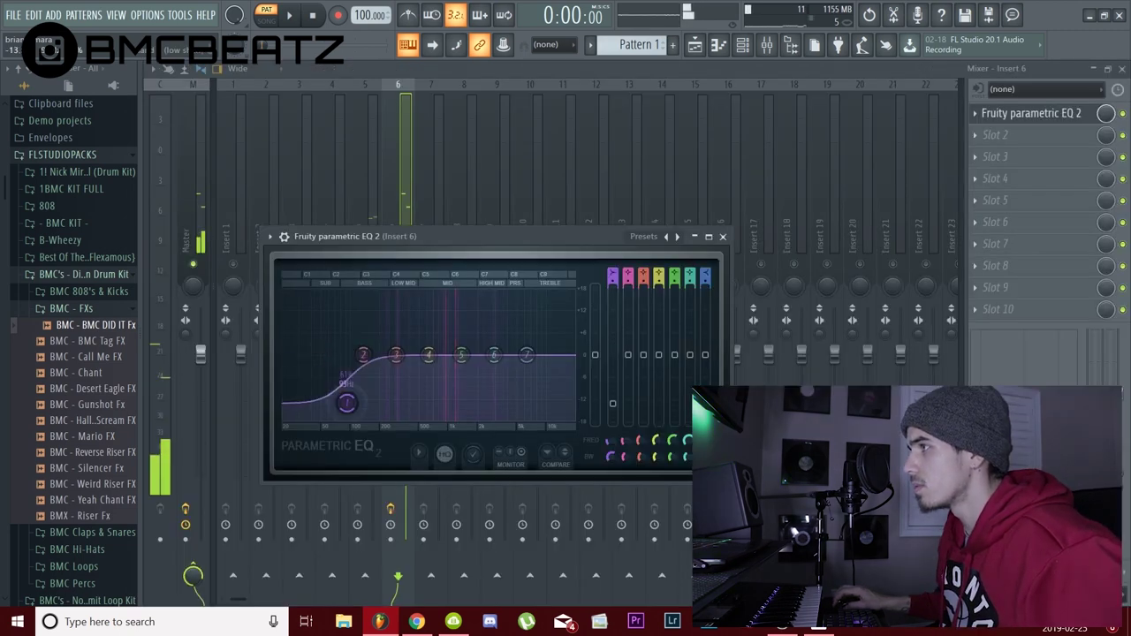
# Cut the low frequencies with band 1 of Fruity Parametric EQ 2 on Insert 6 and on Insert 5, with Insert 5 at about 306 Hz.
pyautogui.moveTo(345, 401); pyautogui.dragTo(379, 419)
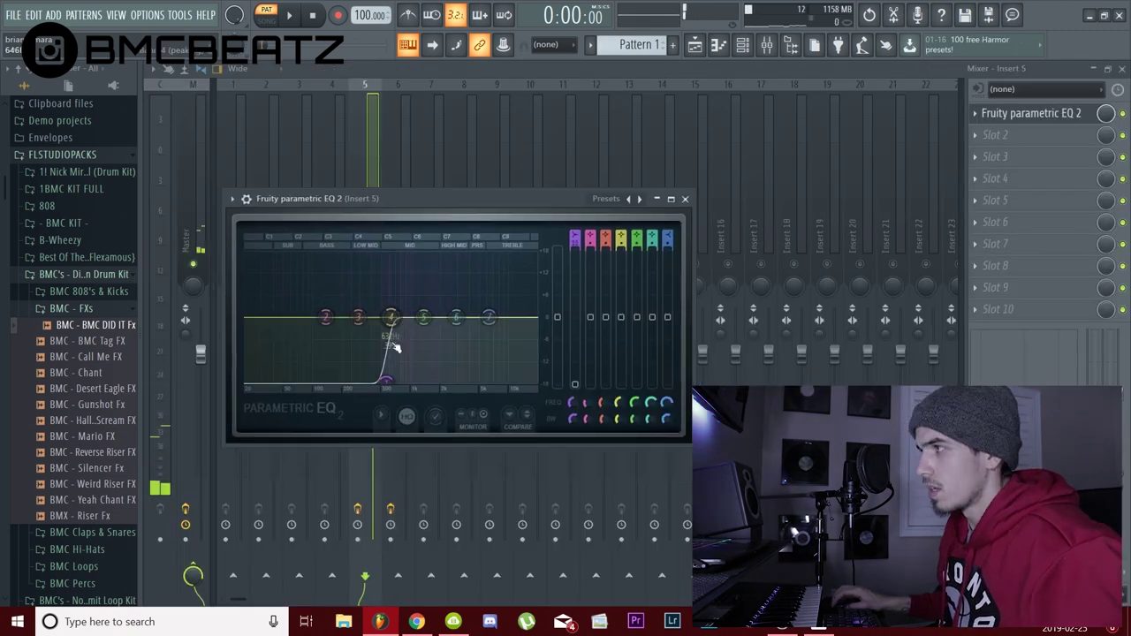
pyautogui.moveTo(385, 381)
pyautogui.mouseDown()
pyautogui.moveTo(392, 375)
pyautogui.moveTo(382, 389)
pyautogui.moveTo(362, 381)
pyautogui.moveTo(385, 381)
pyautogui.mouseUp()
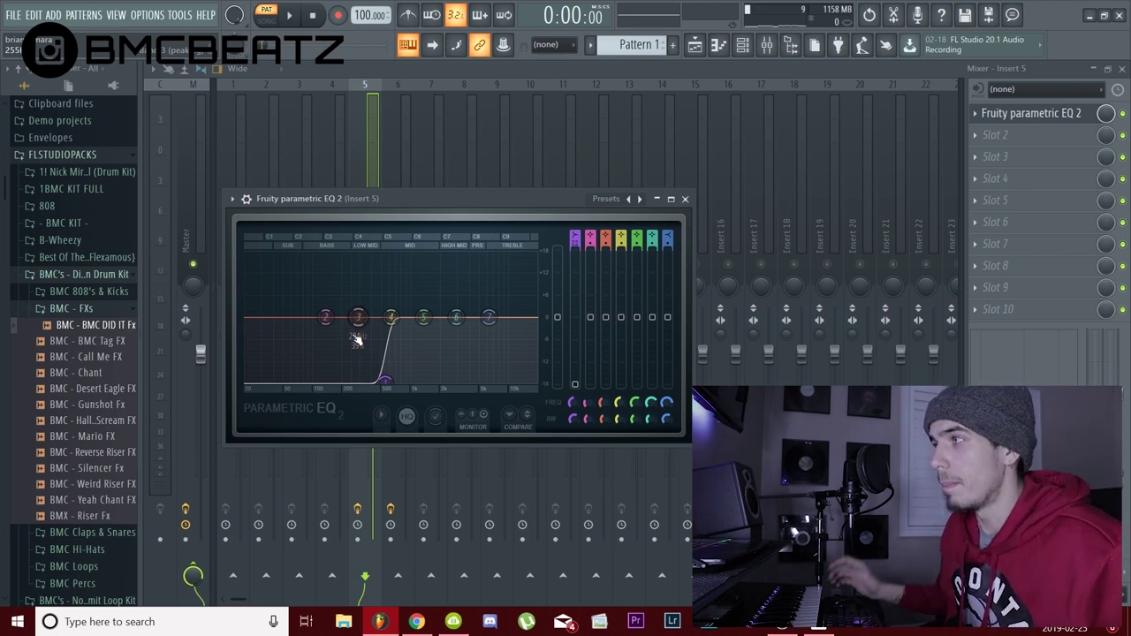
pyautogui.moveTo(382, 381); pyautogui.dragTo(362, 382)
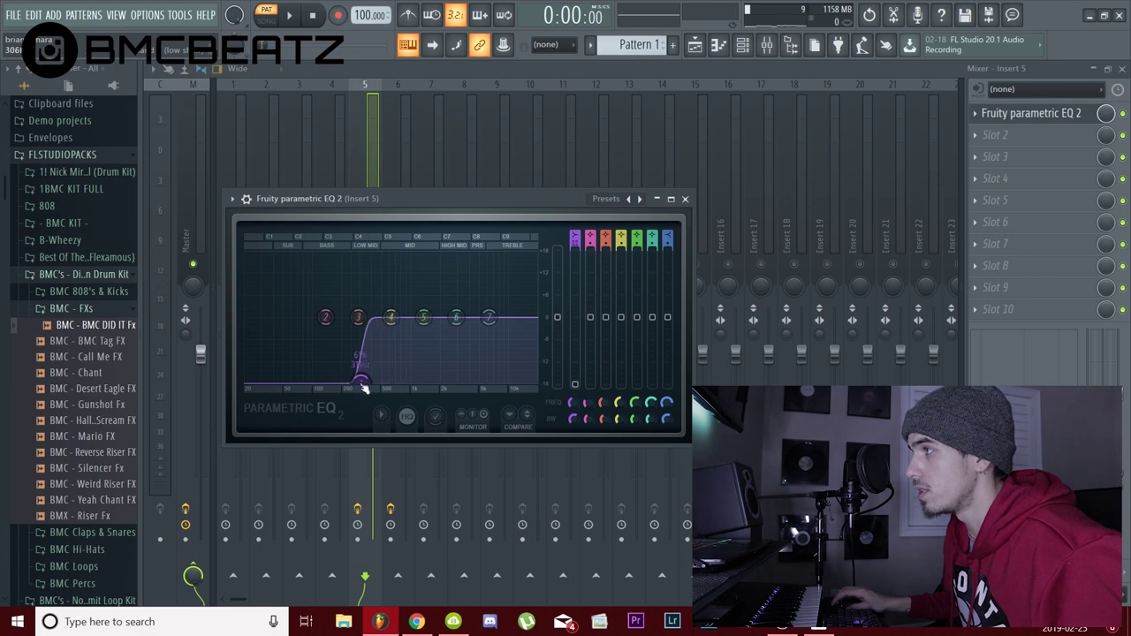
# Add a steep high cut at the far treble end of Insert 5's EQ, raise its low cut to about 435 Hz and play the pattern.
pyautogui.moveTo(488, 318); pyautogui.dragTo(449, 381)
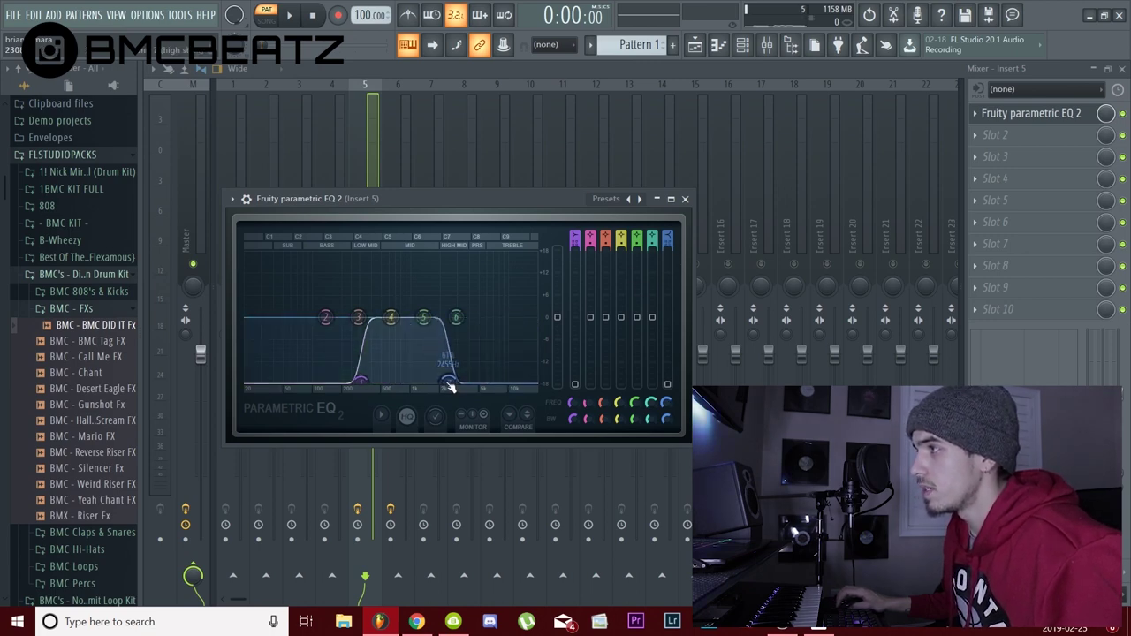
pyautogui.moveTo(362, 382); pyautogui.dragTo(534, 382)
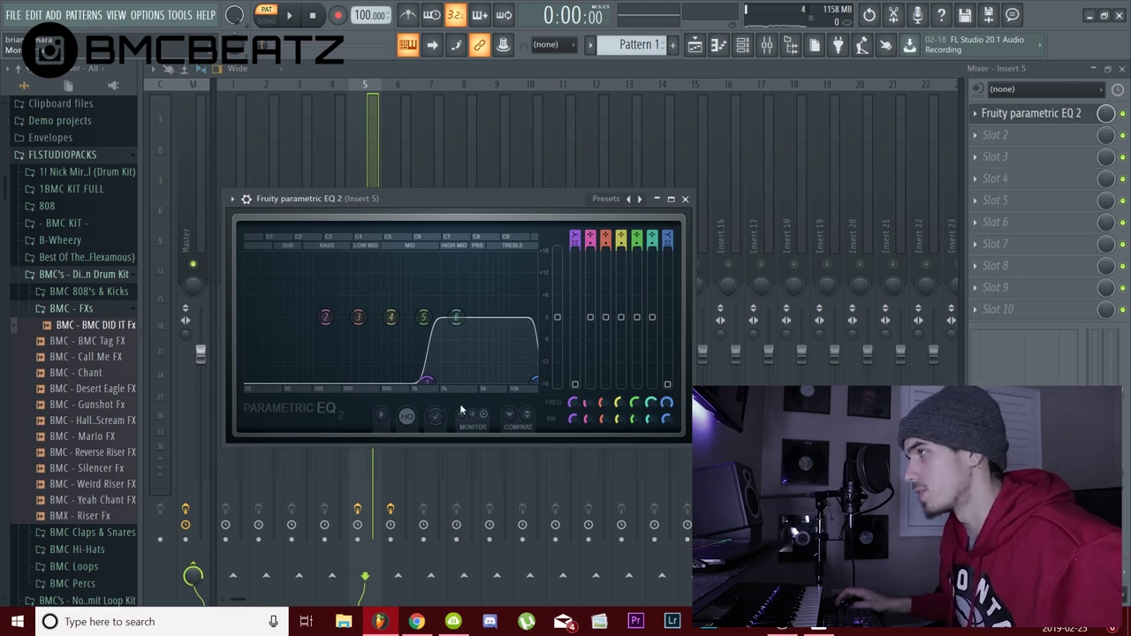
pyautogui.moveTo(431, 387); pyautogui.dragTo(372, 387)
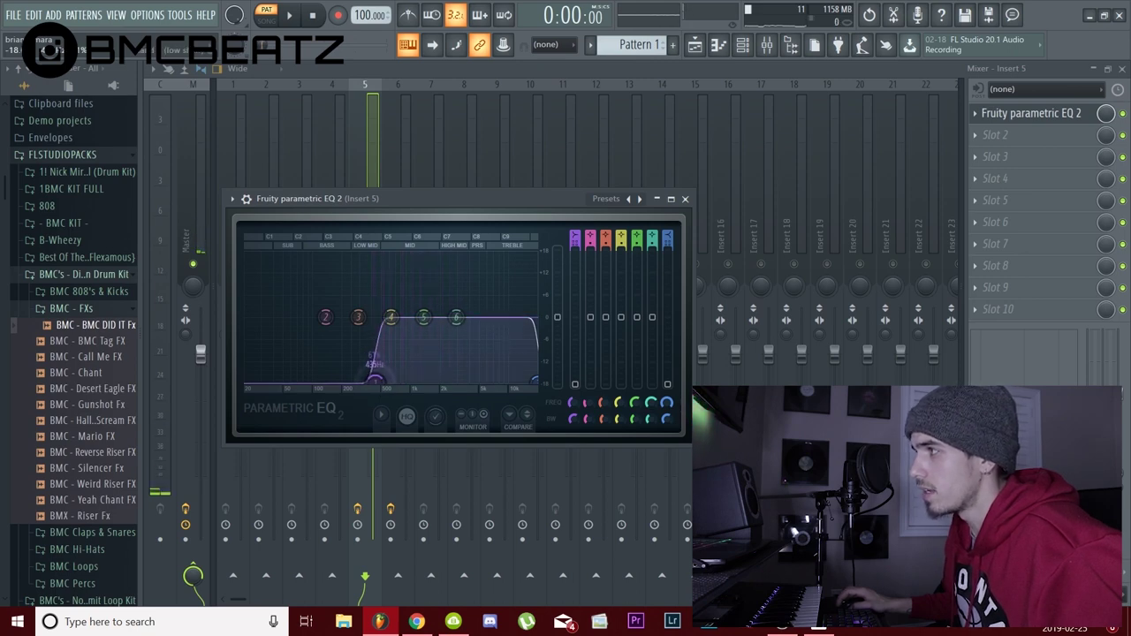
pyautogui.press('space')
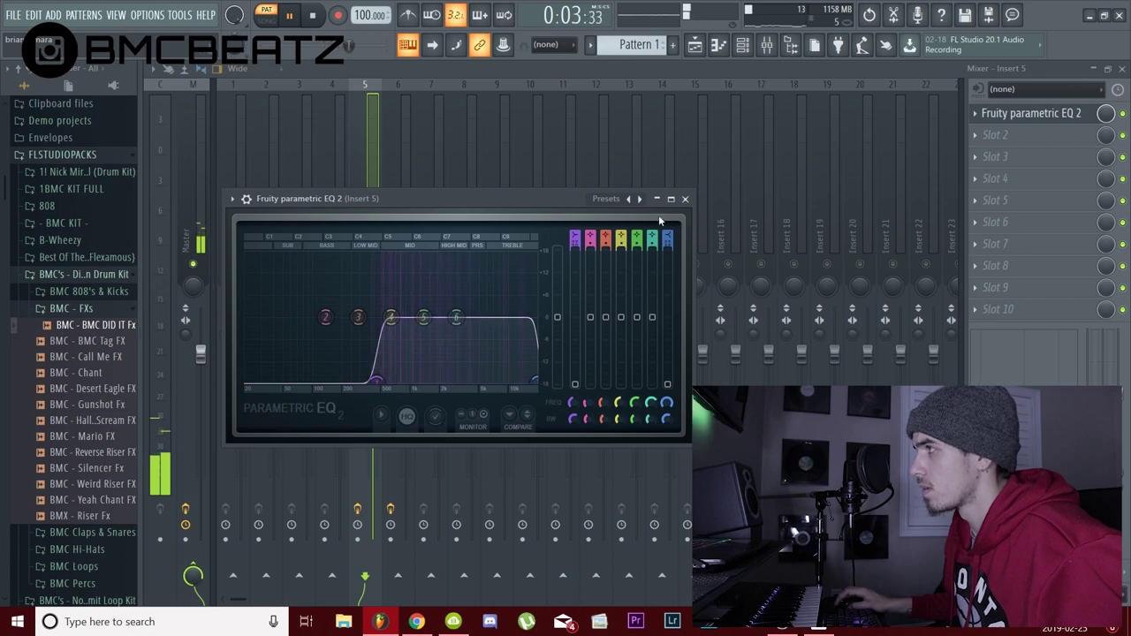
# Close the Insert 5 EQ and lower the mixer volume, setting the Insert 6 fader to about 69%.
pyautogui.click(684, 199)
pyautogui.press('space')
pyautogui.click(407, 408)
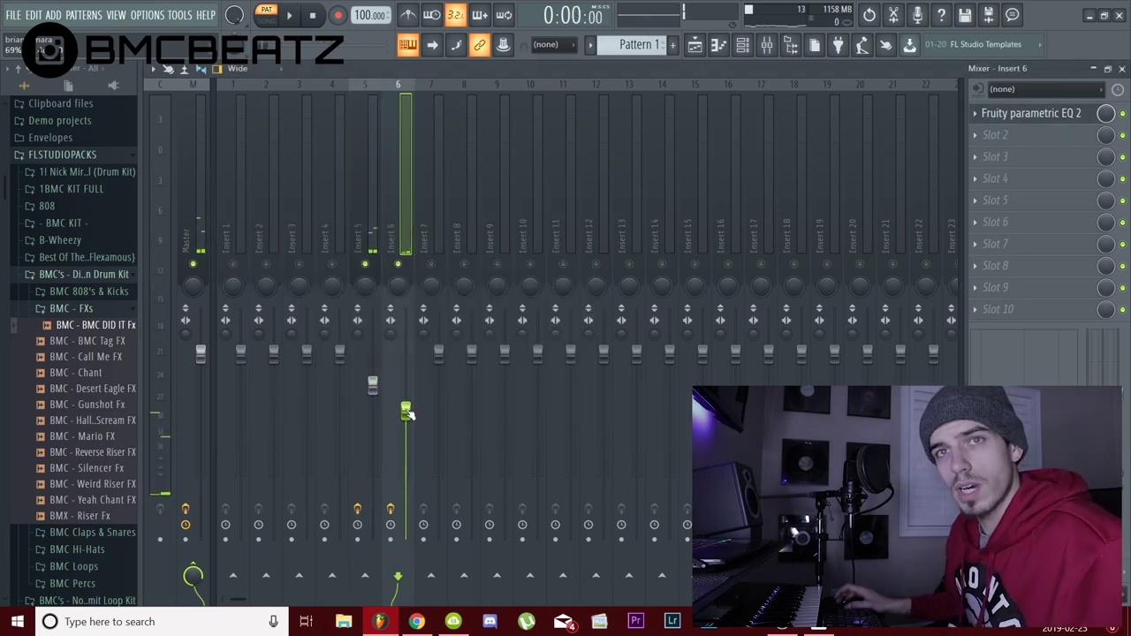
# Remove the existing effects from the Master track and load Edison into its first slot.
pyautogui.click(196, 149)
pyautogui.click(988, 311)
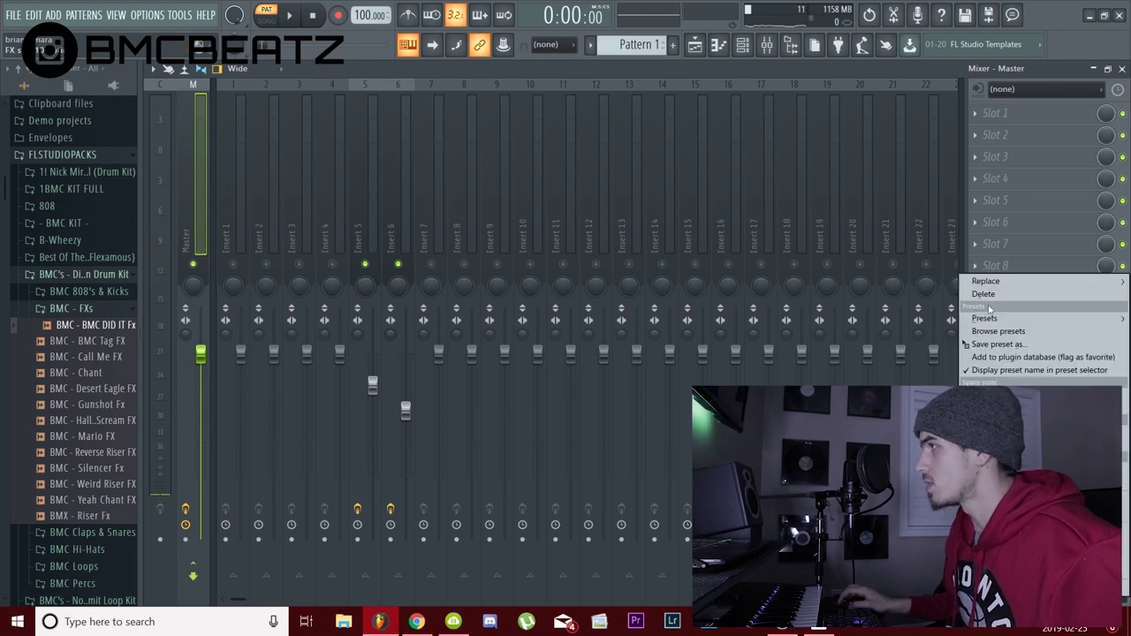
pyautogui.moveTo(986, 281)
pyautogui.click(660, 42)
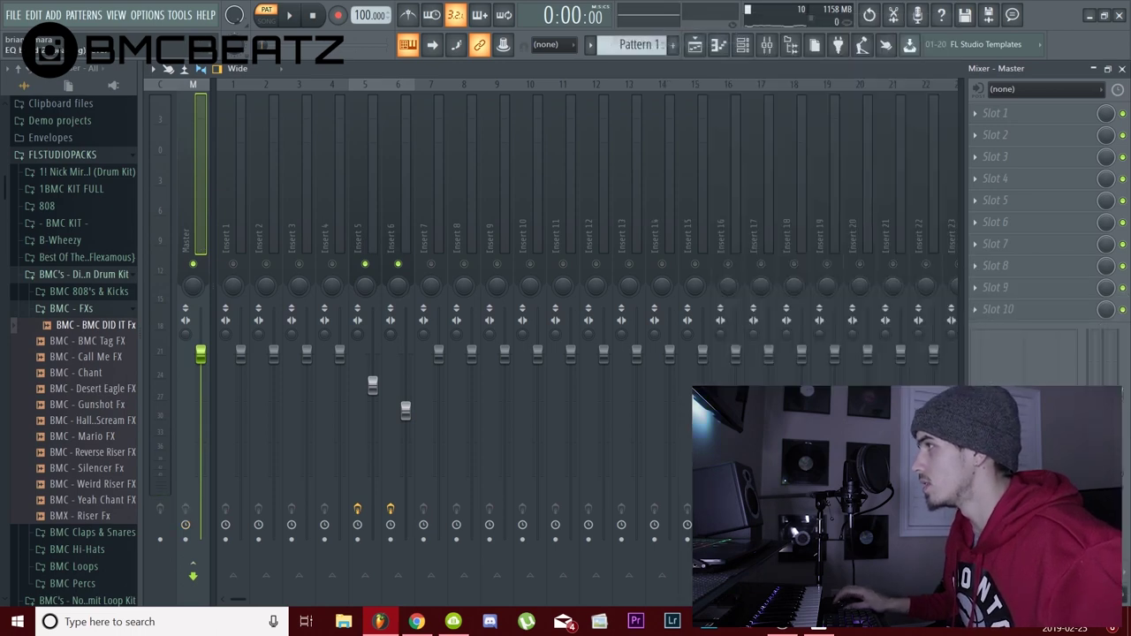
pyautogui.click(995, 113)
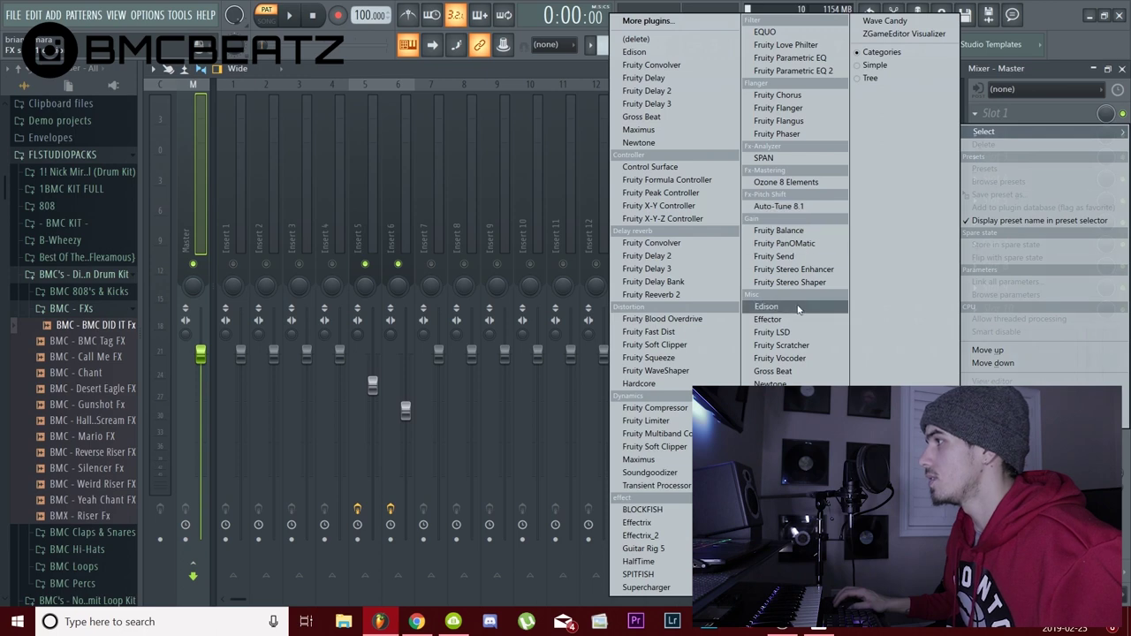
pyautogui.click(762, 305)
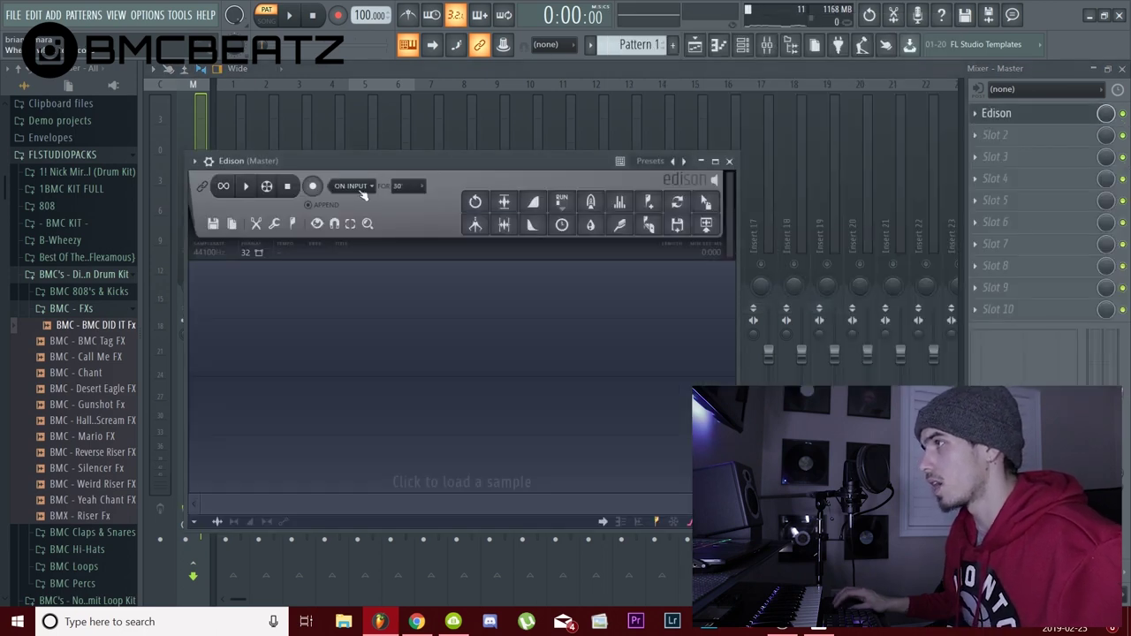
# Record the pattern into Edison in On Play mode and delete the tail after the second Song jump marker.
pyautogui.click(349, 239)
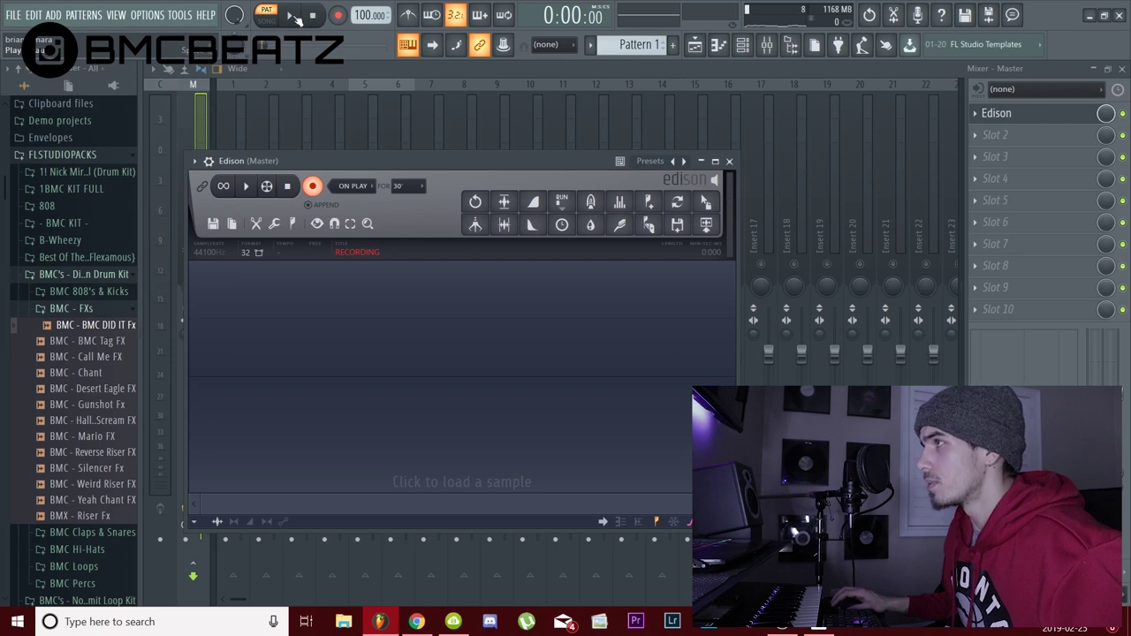
pyautogui.click(292, 16)
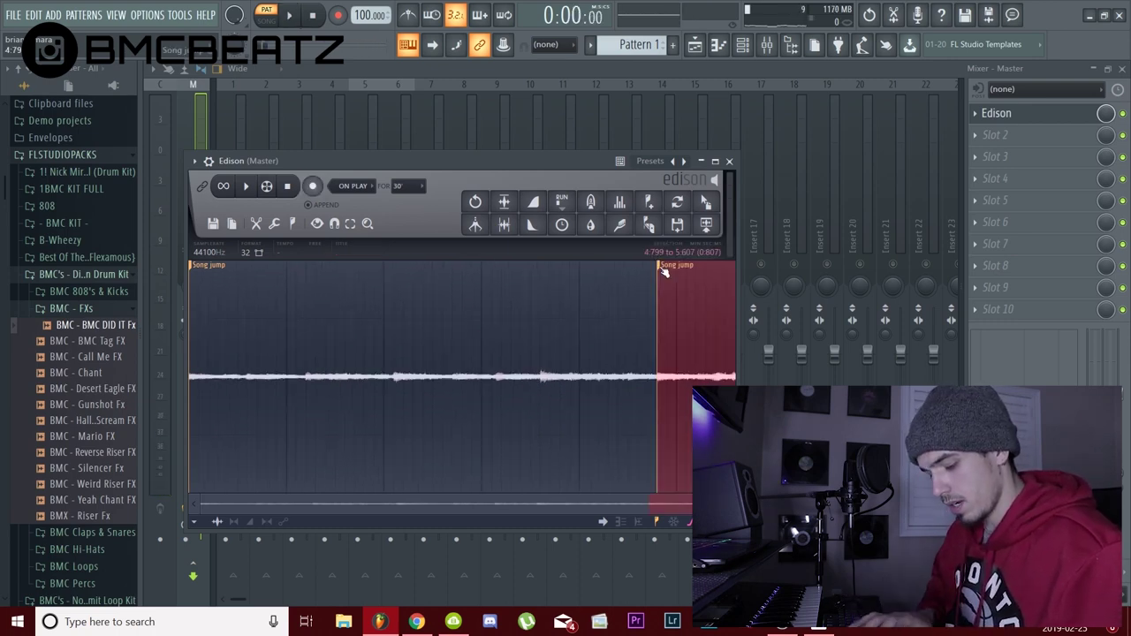
pyautogui.press('Delete')
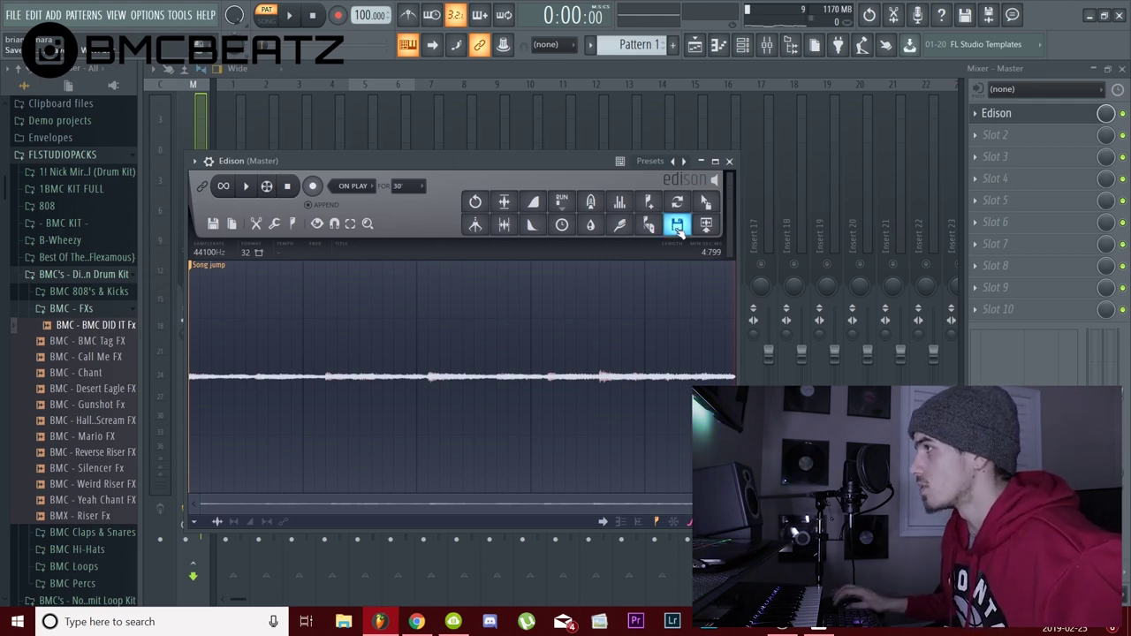
pyautogui.click(677, 225)
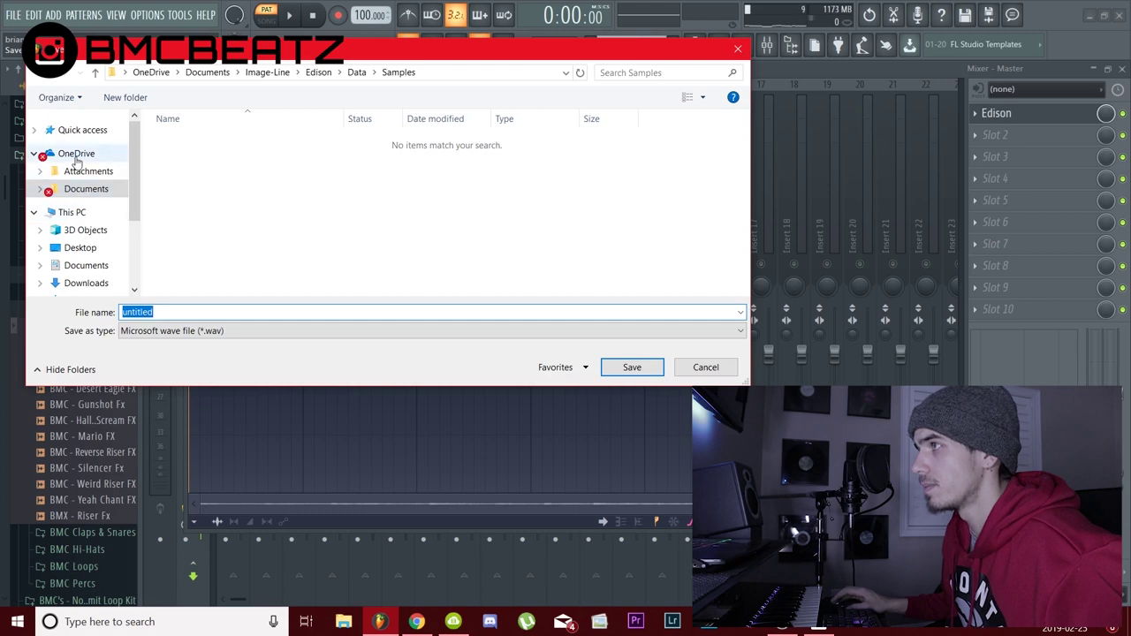
pyautogui.click(79, 248)
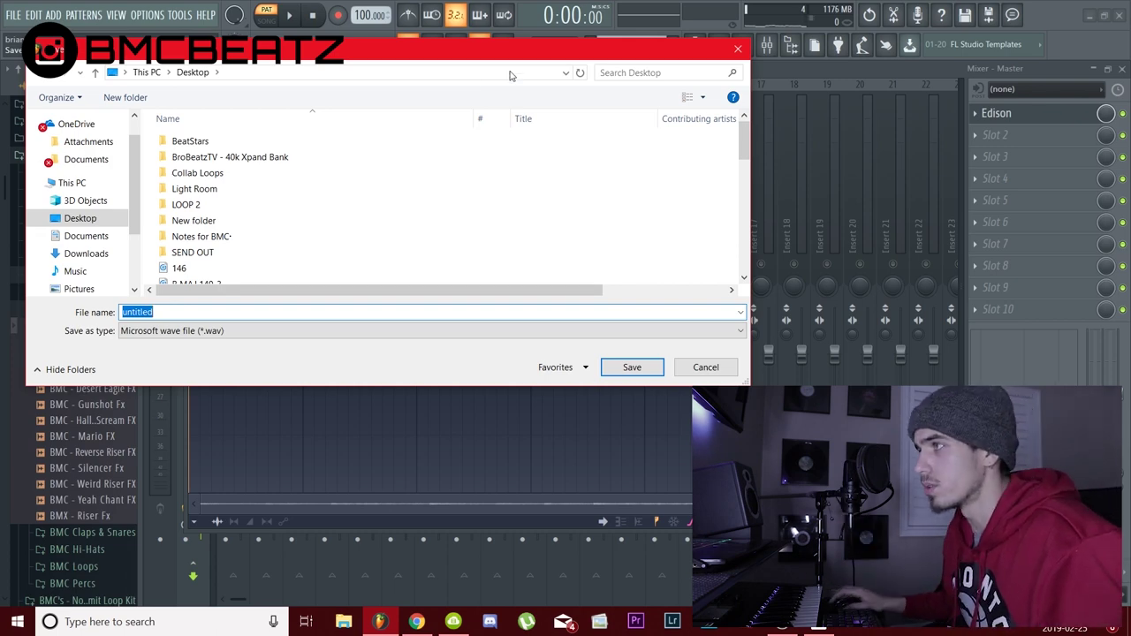
pyautogui.moveTo(316, 53); pyautogui.dragTo(409, 165)
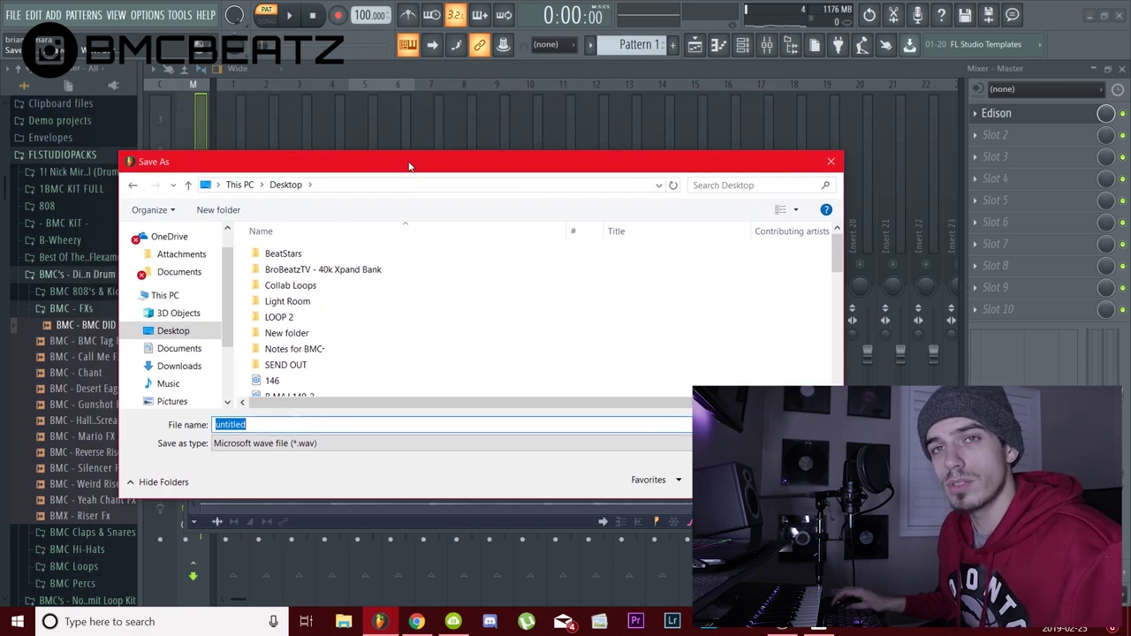
pyautogui.click(831, 163)
# Minimize the mixer and save the Edison recording as a wave file named "g# bpm 100" on the Desktop.
pyautogui.click(1095, 70)
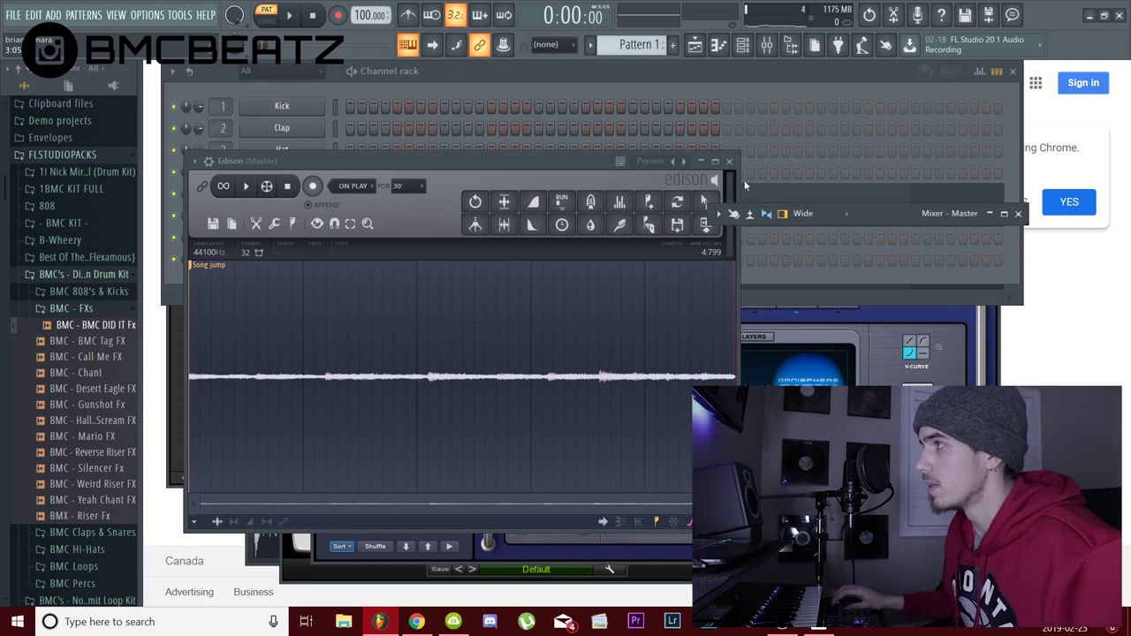
pyautogui.click(165, 299)
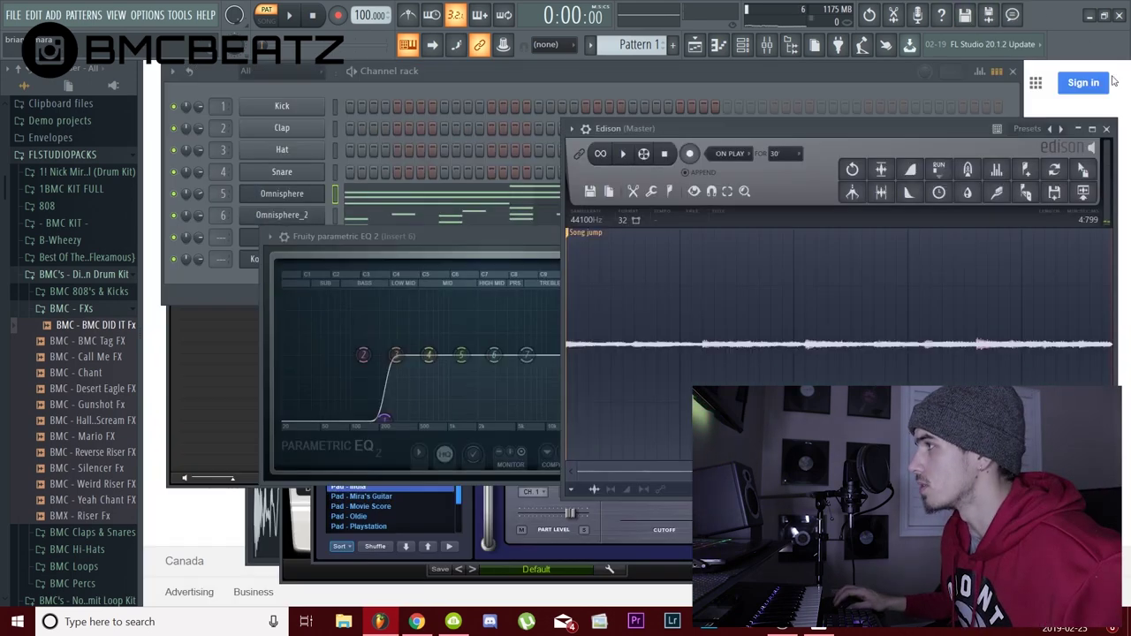
pyautogui.click(1057, 196)
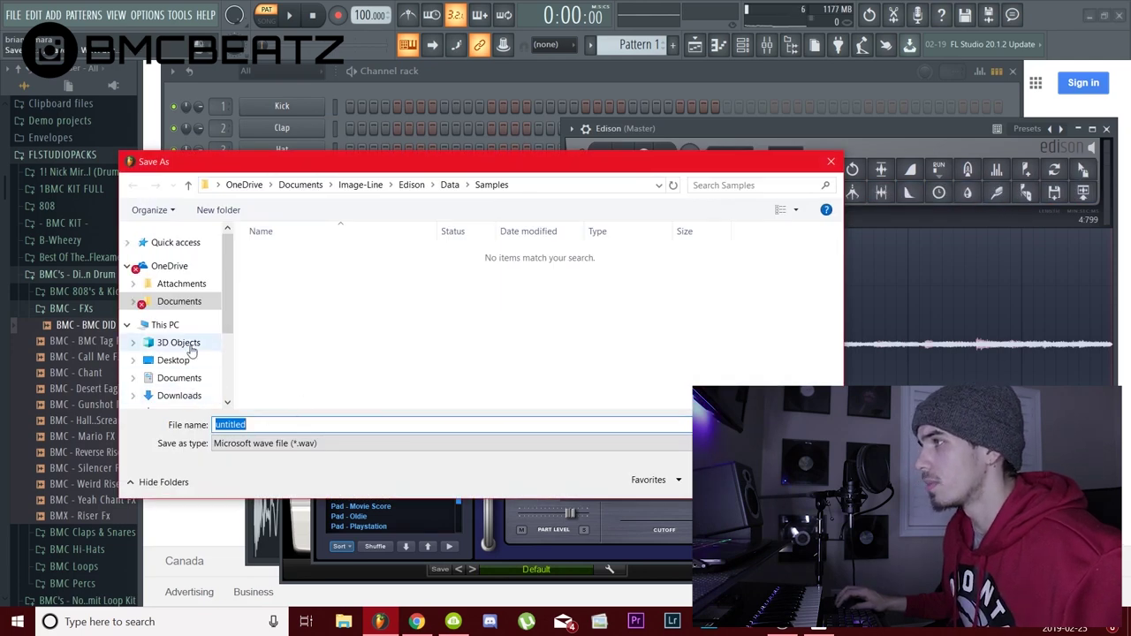
pyautogui.click(175, 360)
pyautogui.click(300, 425)
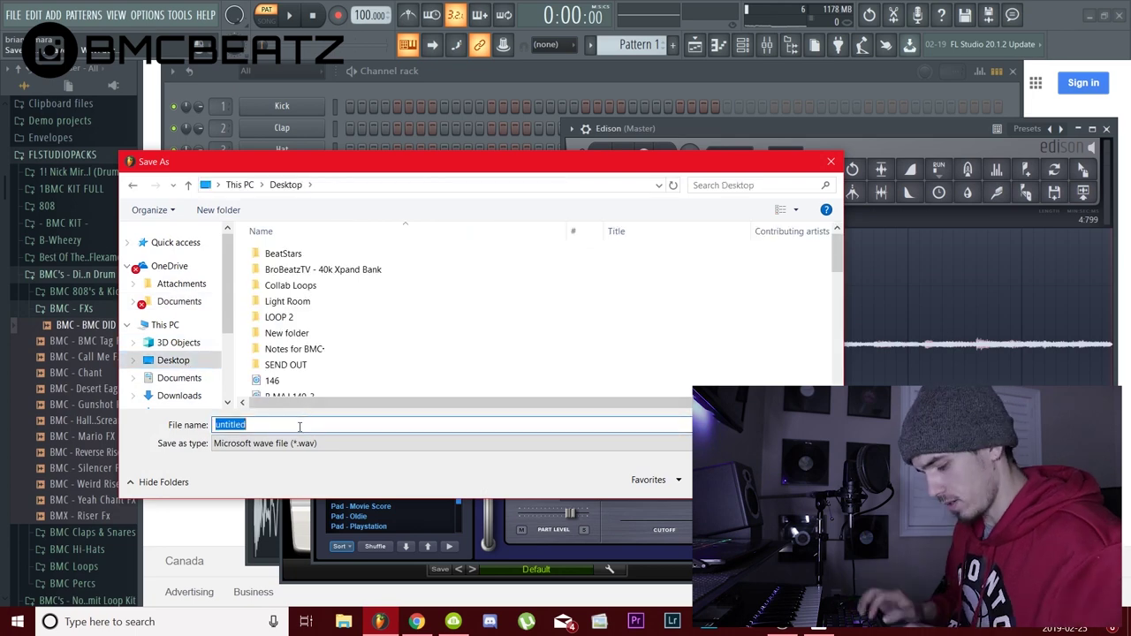
pyautogui.write('g#')
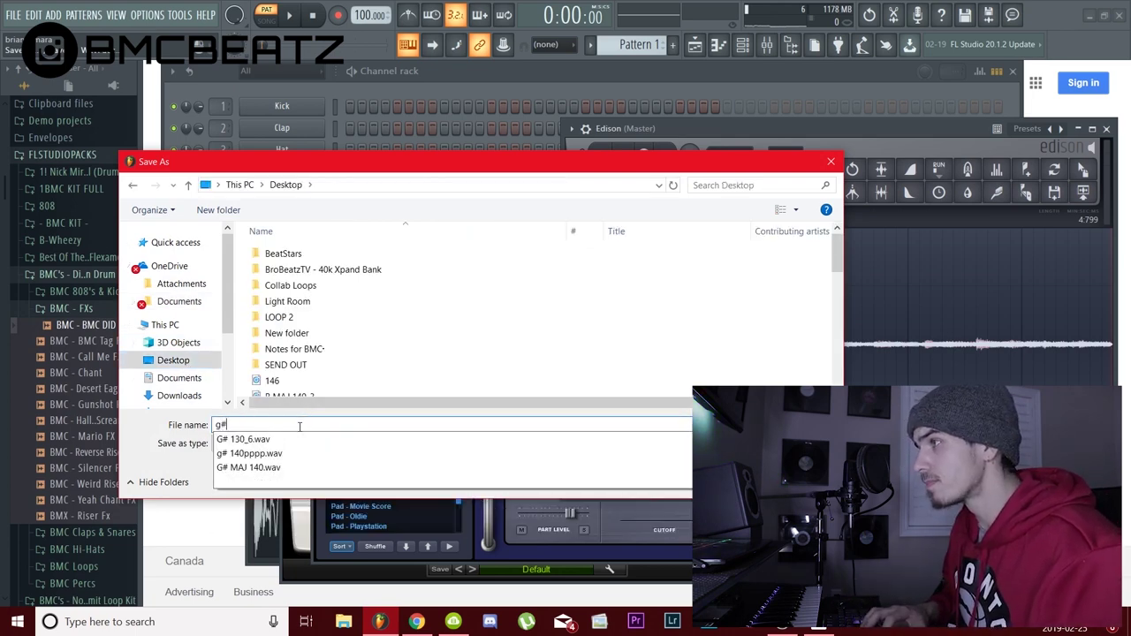
pyautogui.write(' b')
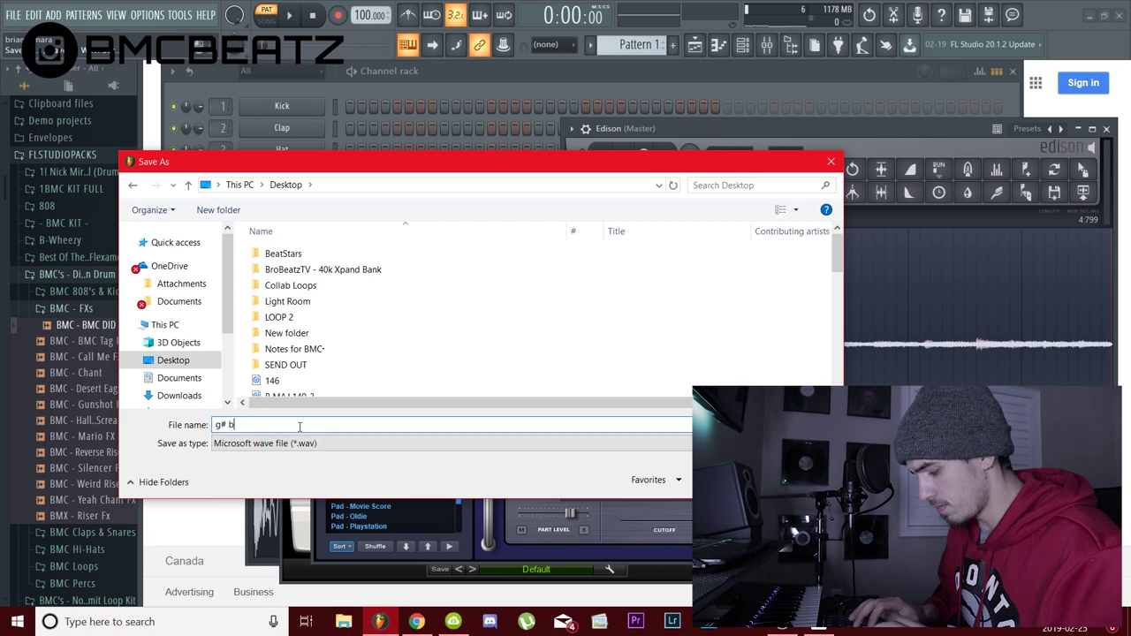
pyautogui.write('pm 100')
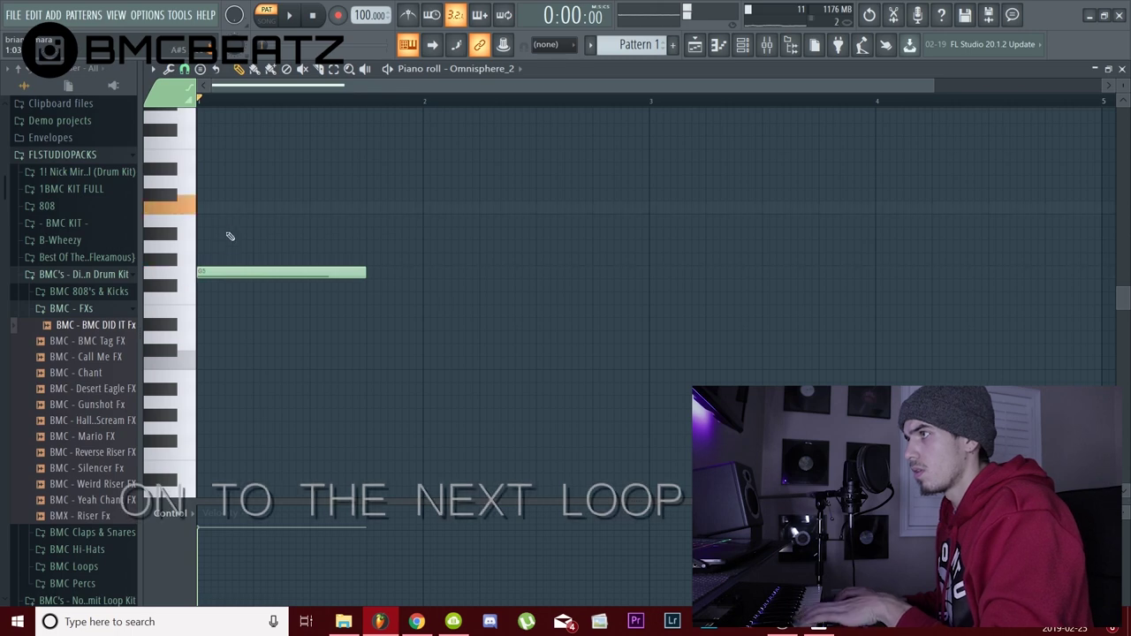
# Add staggered, rising C6, D#6 and G6 notes after the opening G5 in the Omnisphere_2 piano roll and play them.
pyautogui.click(222, 201)
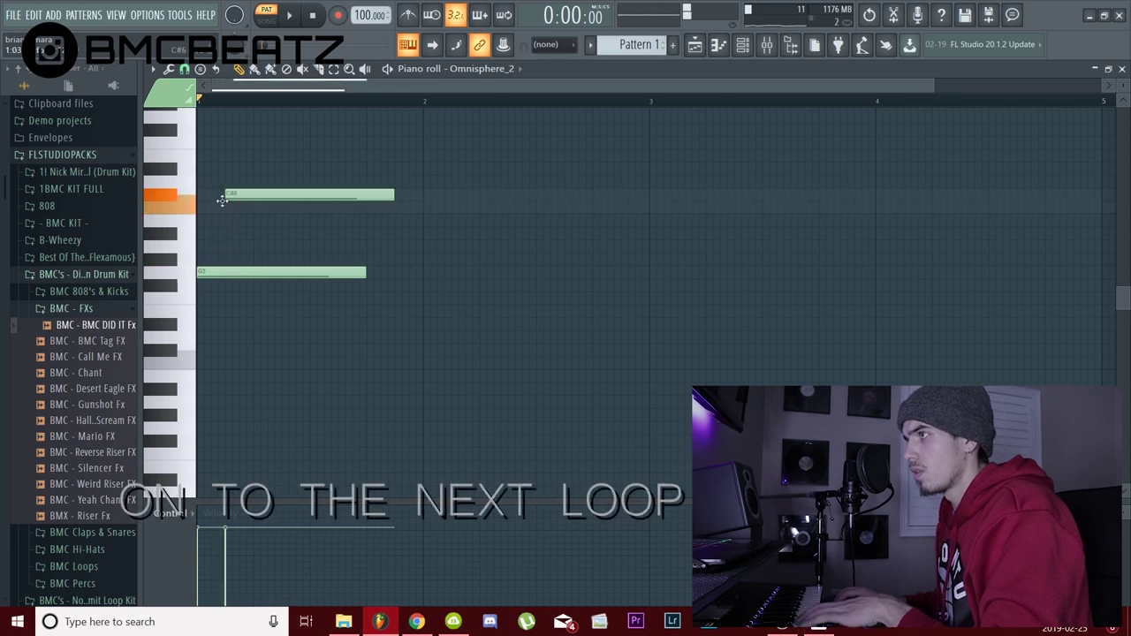
pyautogui.moveTo(221, 201); pyautogui.dragTo(223, 216)
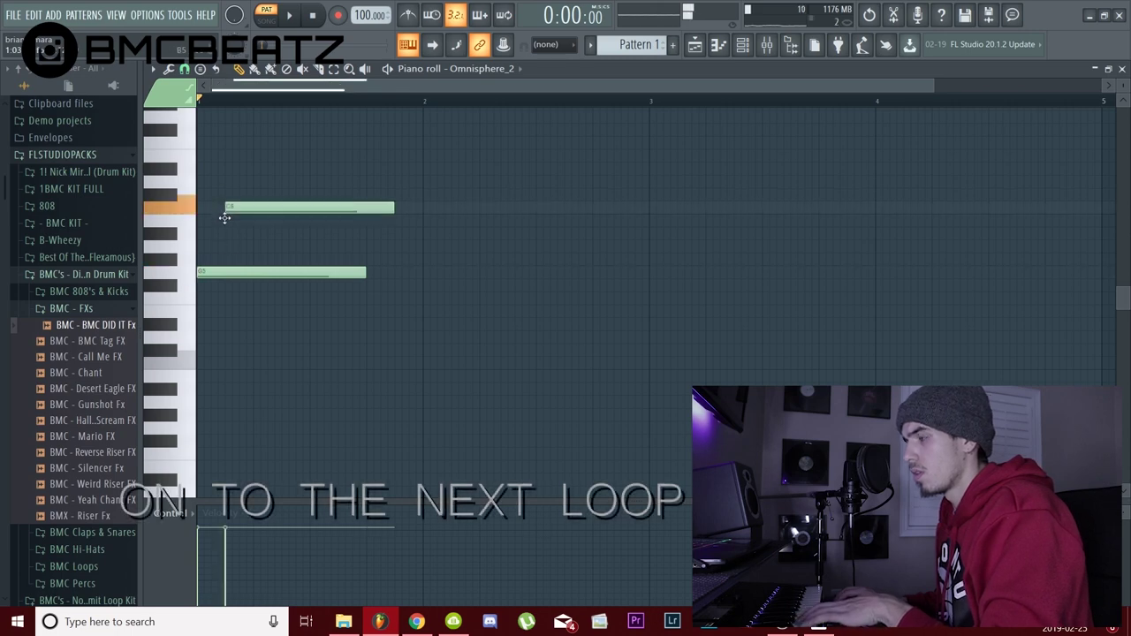
pyautogui.click(258, 170)
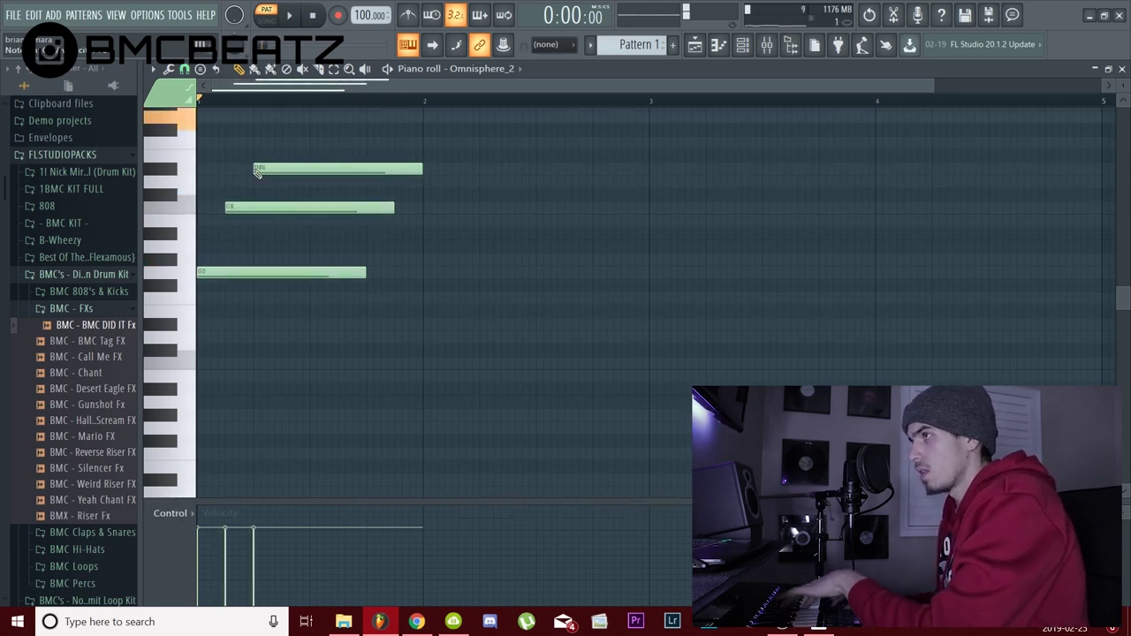
pyautogui.scroll(3, 277, 167)
pyautogui.click(283, 196)
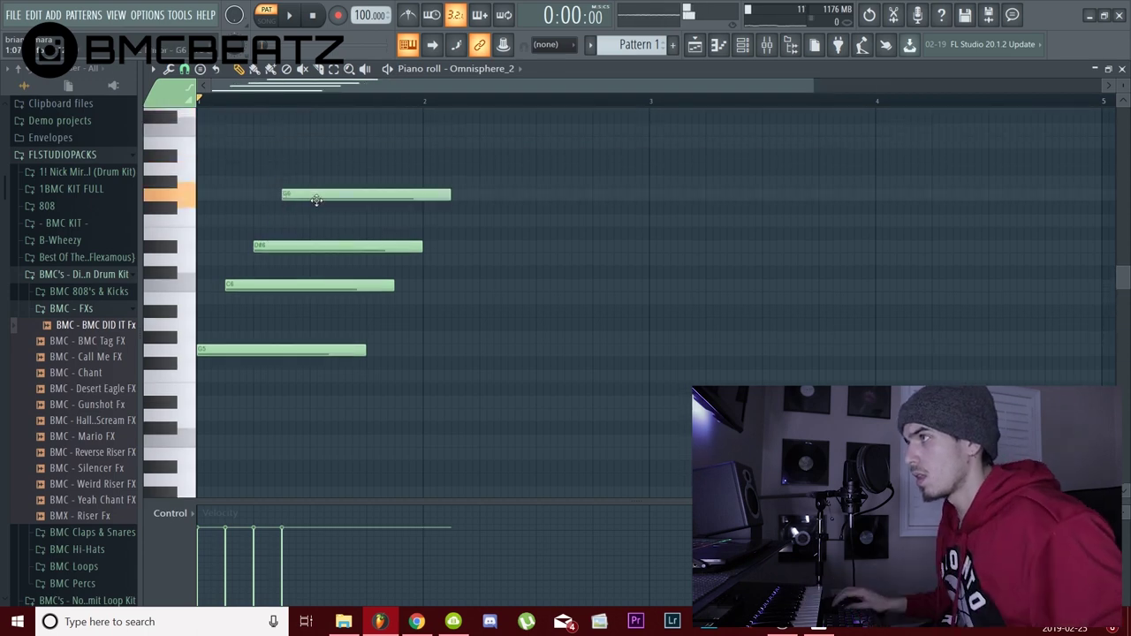
pyautogui.press('space')
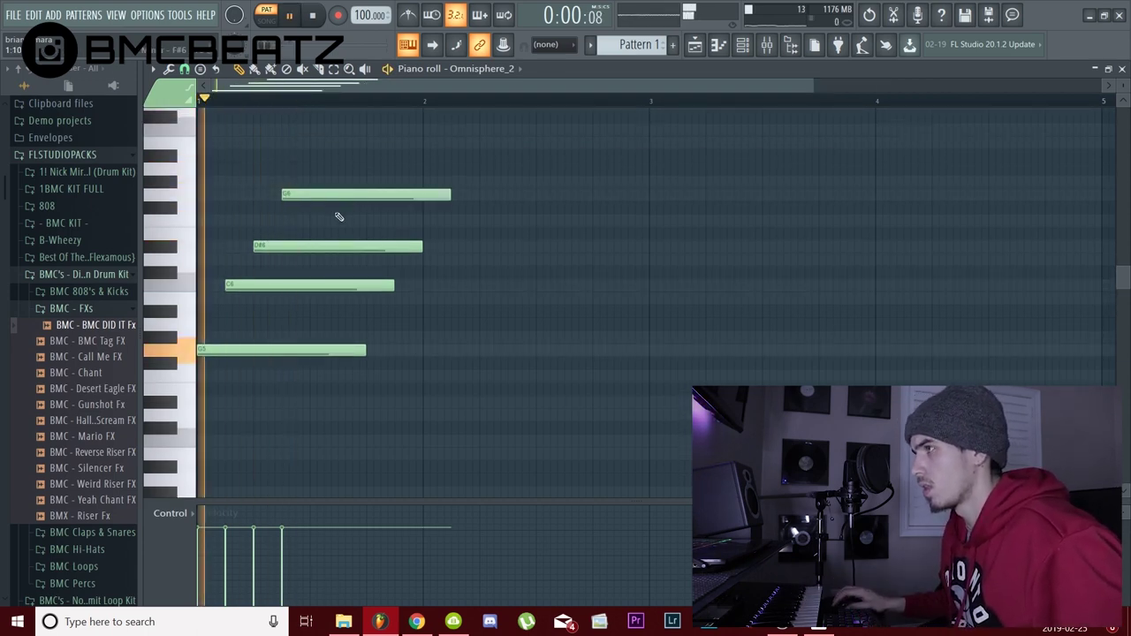
# Continue the arpeggio with a G#5 note and a second C6 right after it, checking the timing by playback.
pyautogui.click(313, 338)
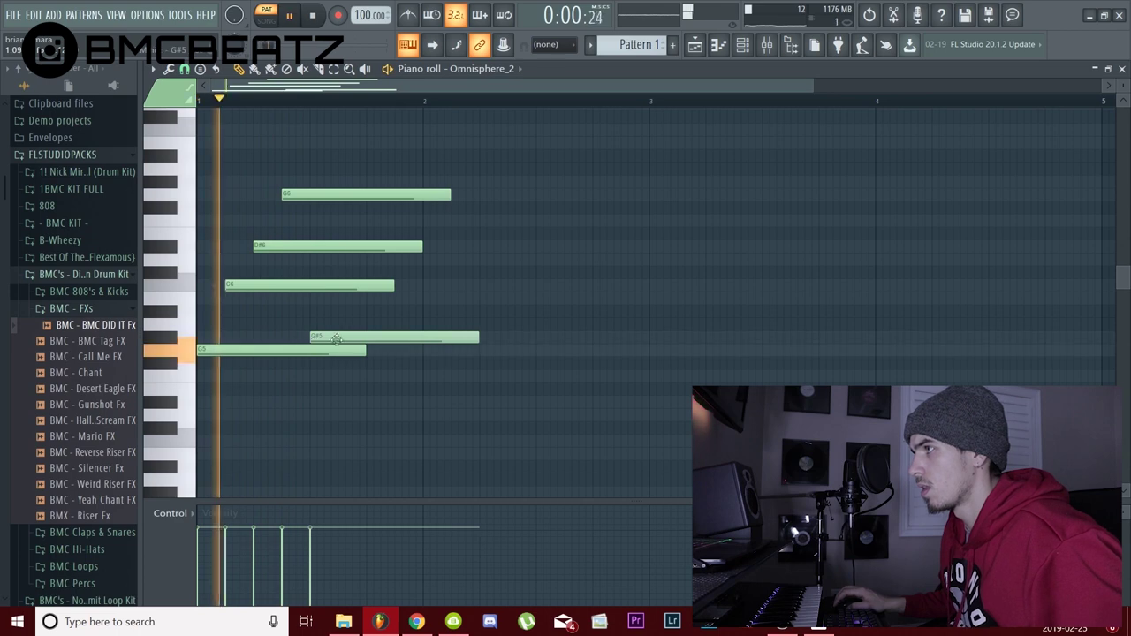
pyautogui.press('space')
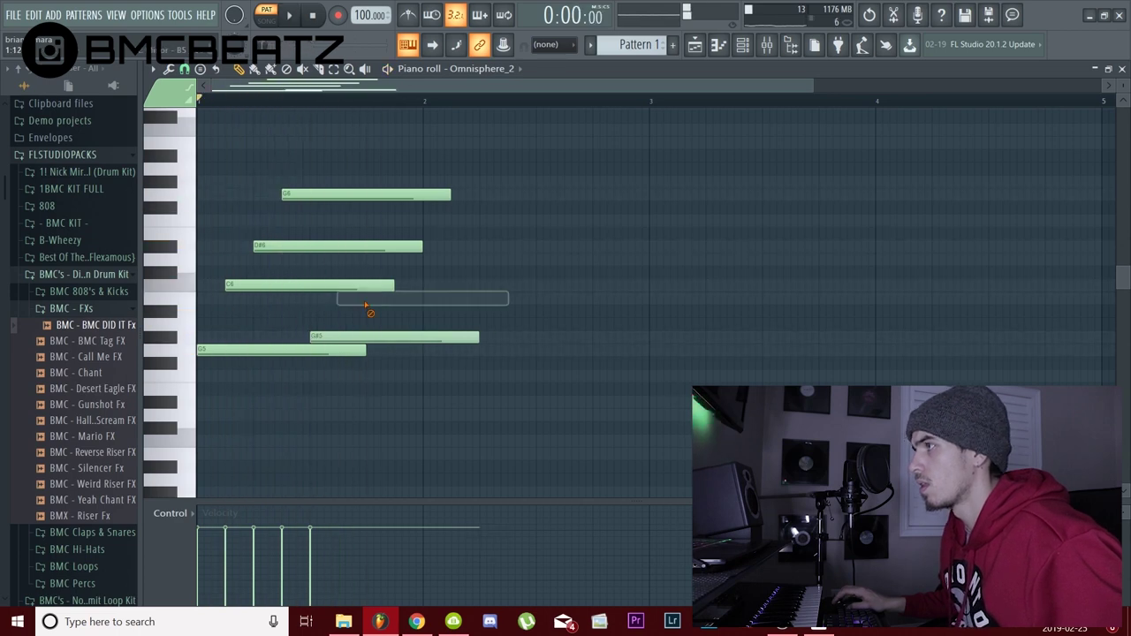
pyautogui.press('space')
pyautogui.click(347, 285)
pyautogui.press('space')
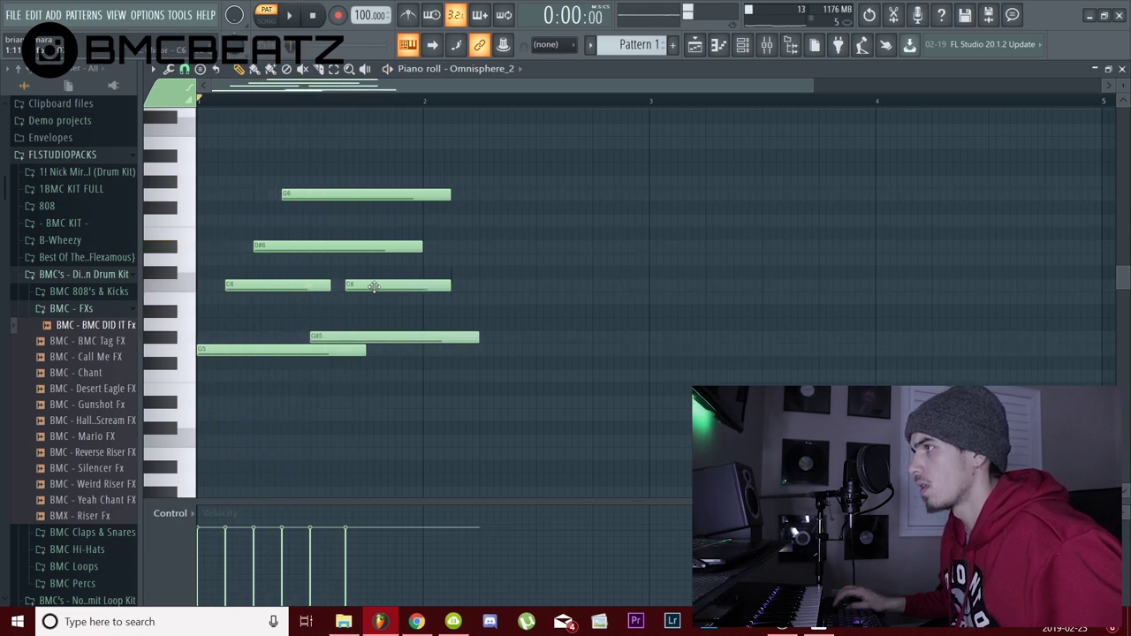
pyautogui.moveTo(374, 287); pyautogui.dragTo(367, 286)
pyautogui.press('space')
# Shorten the first D#6, extend the melody with another D#6 and a G#6, and lower bar 4's repeated G6 to D#6.
pyautogui.moveTo(422, 246); pyautogui.dragTo(358, 247)
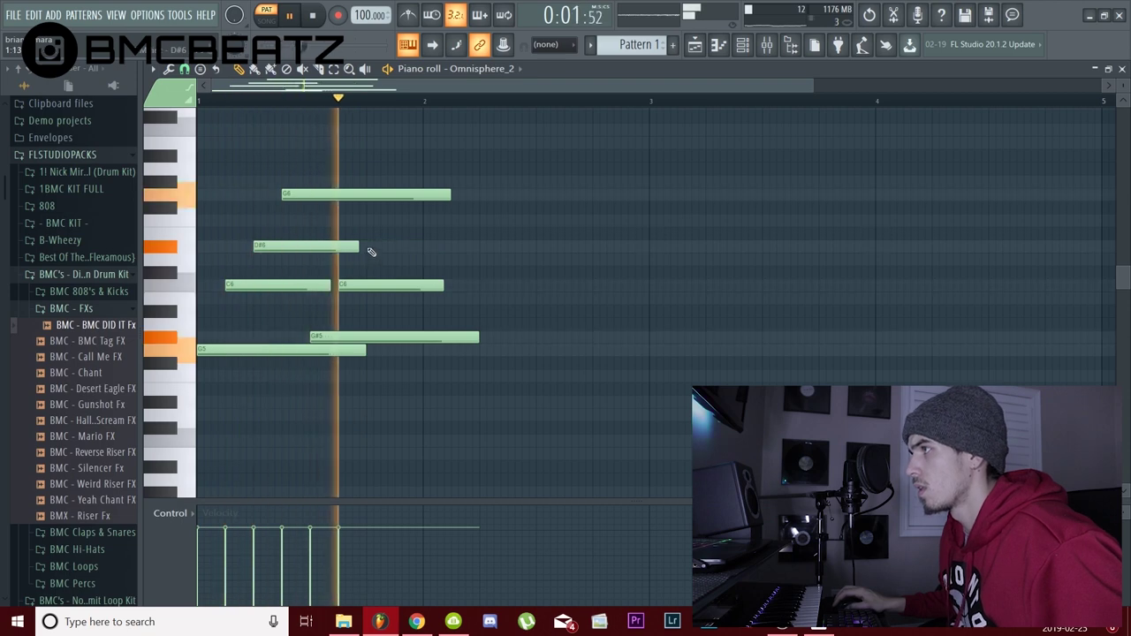
pyautogui.click(372, 247)
pyautogui.press('space')
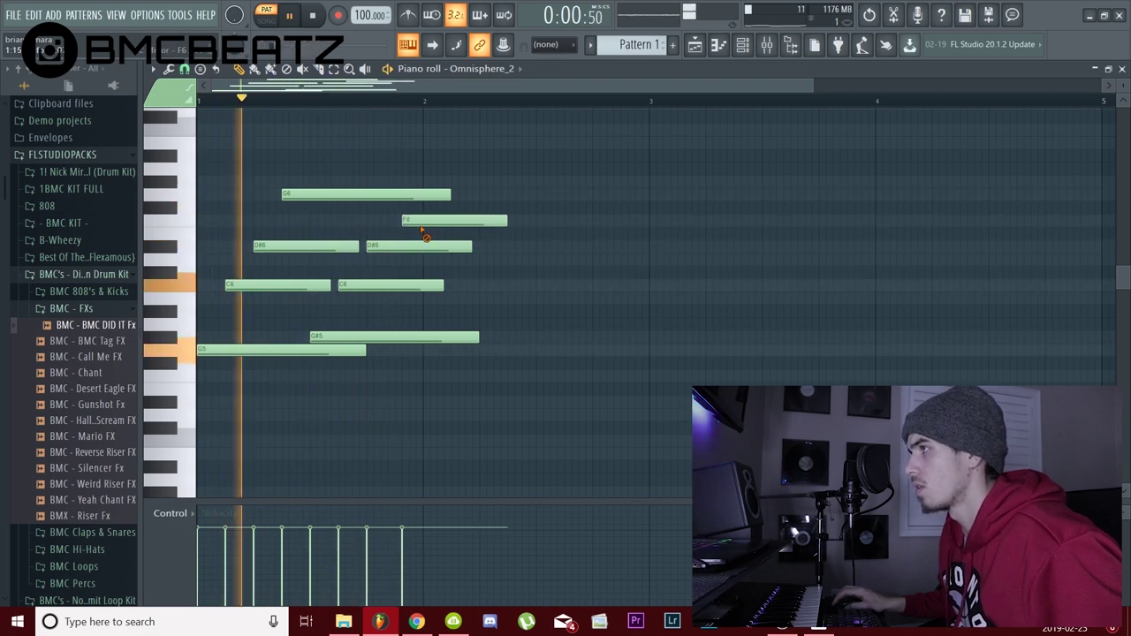
pyautogui.moveTo(413, 224); pyautogui.dragTo(405, 183)
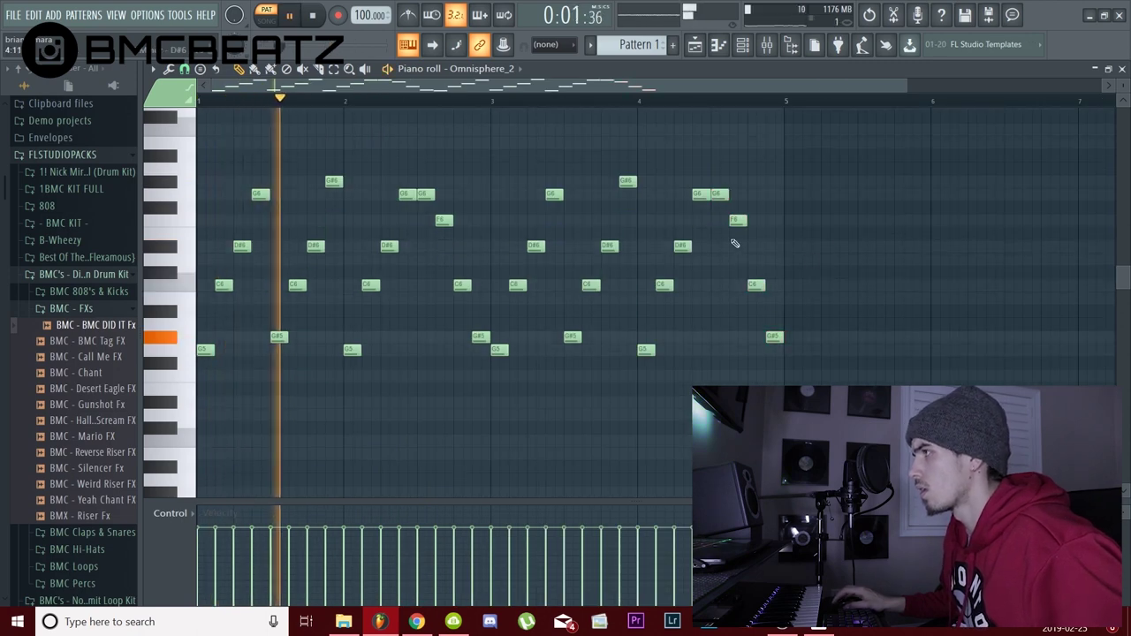
pyautogui.moveTo(718, 193); pyautogui.dragTo(719, 246)
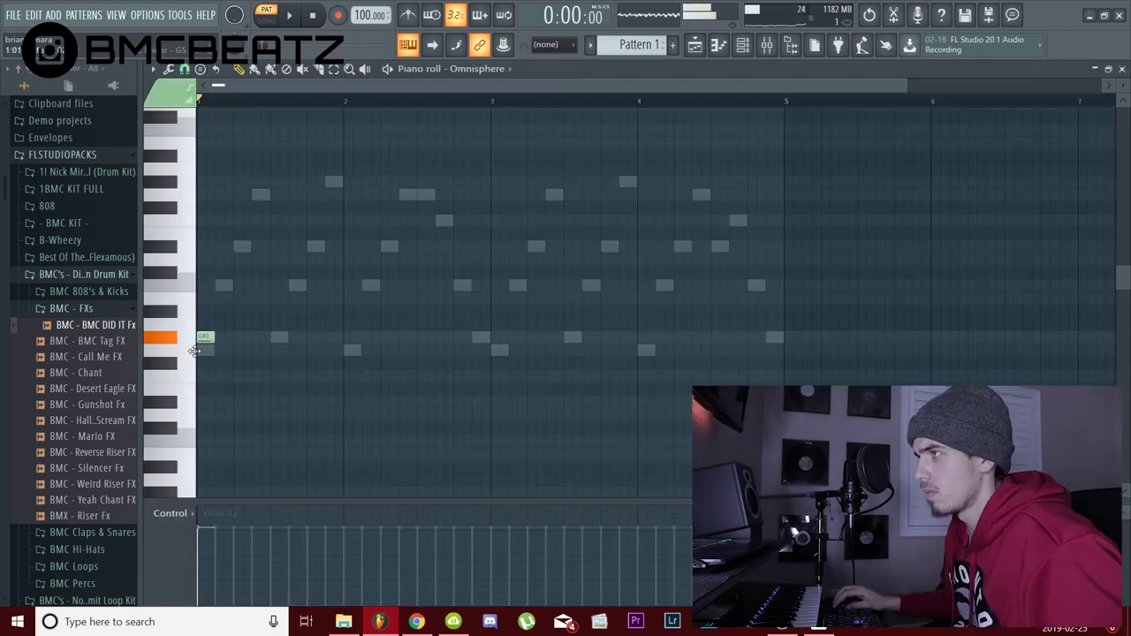
# Write a bass line under the melody in the Omnisphere piano roll: G4 and G#4 in bar 1, G4 and F4 in bar 2.
pyautogui.moveTo(204, 338); pyautogui.dragTo(205, 352)
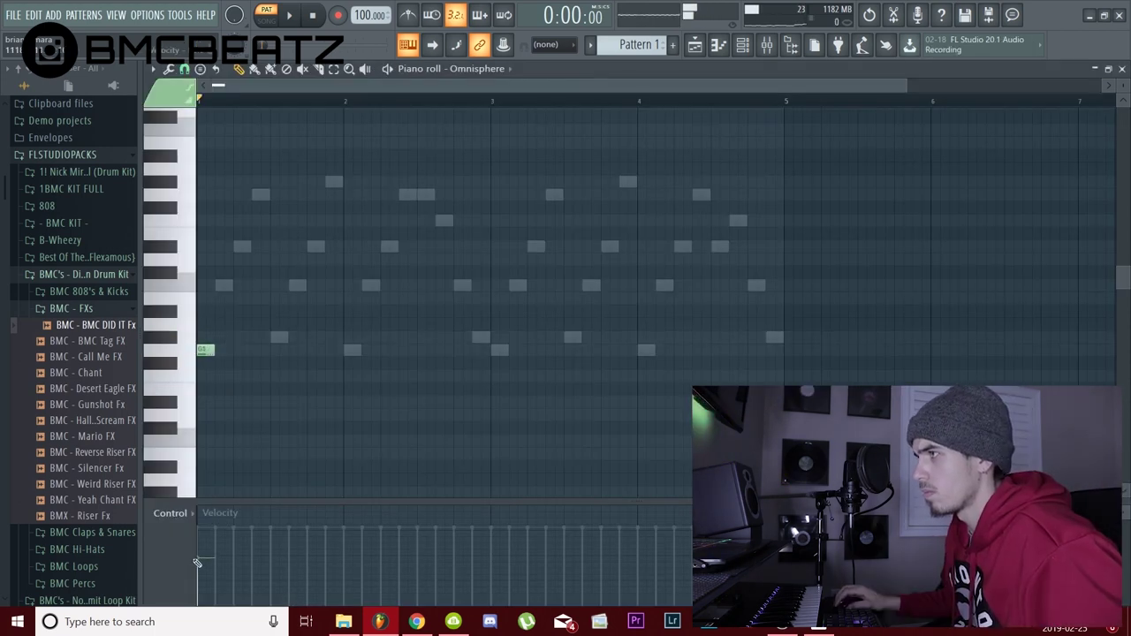
pyautogui.click(276, 337)
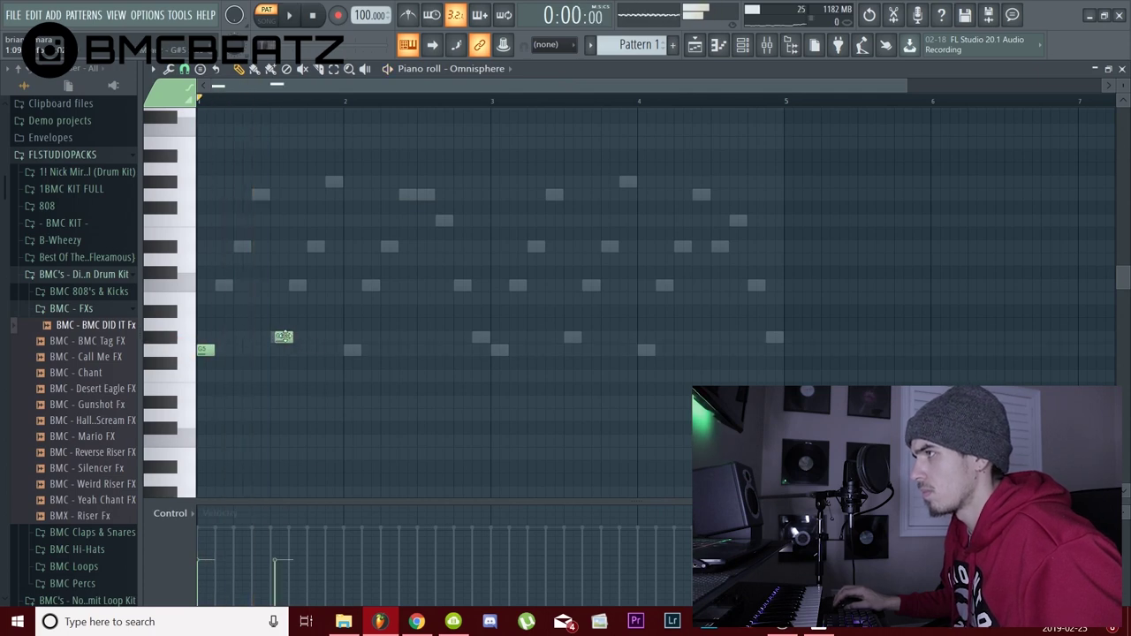
pyautogui.press('space')
pyautogui.scroll(2, 282, 342)
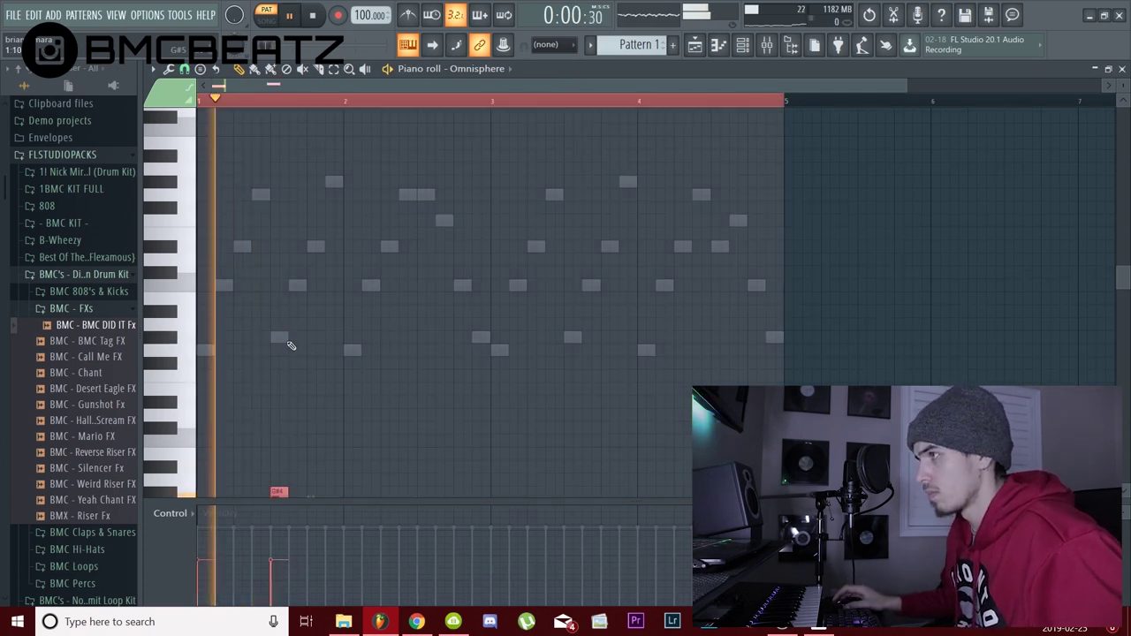
pyautogui.click(350, 390)
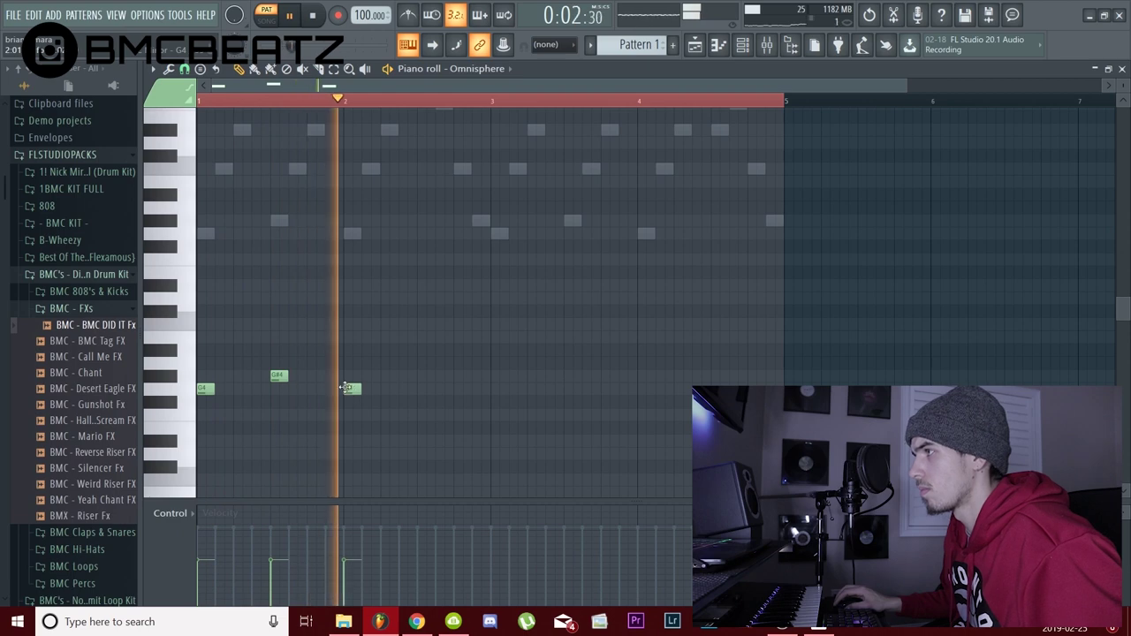
pyautogui.click(424, 414)
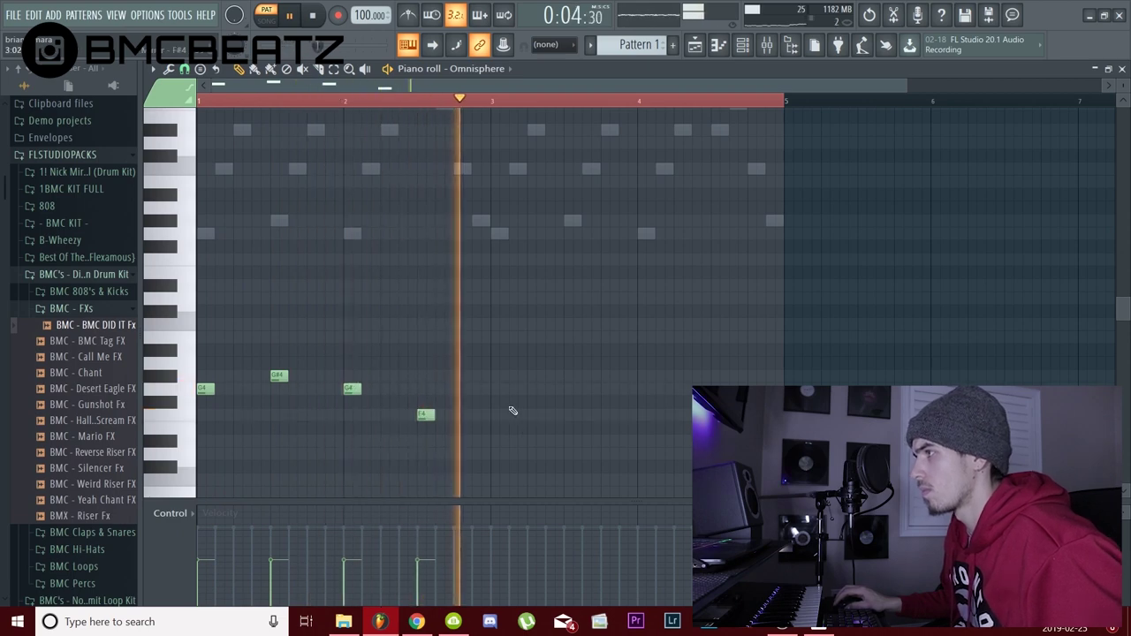
pyautogui.press('space')
pyautogui.moveTo(512, 445); pyautogui.dragTo(306, 383)
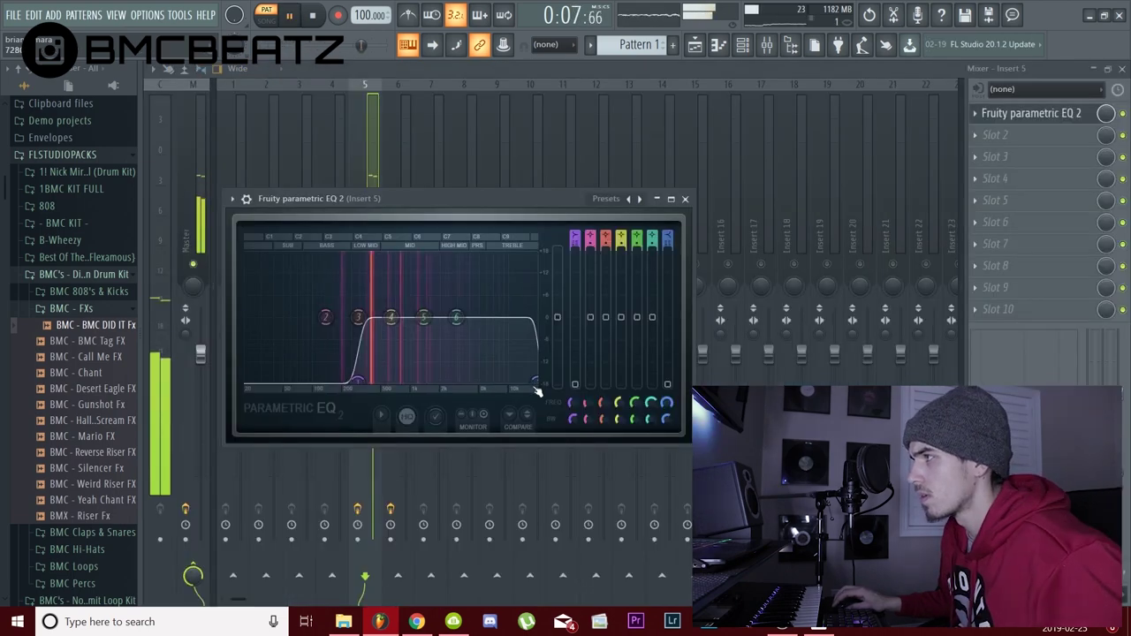
# Stop playback and lower the high cut of Insert 5's EQ to slightly below 3 kHz.
pyautogui.press('space')
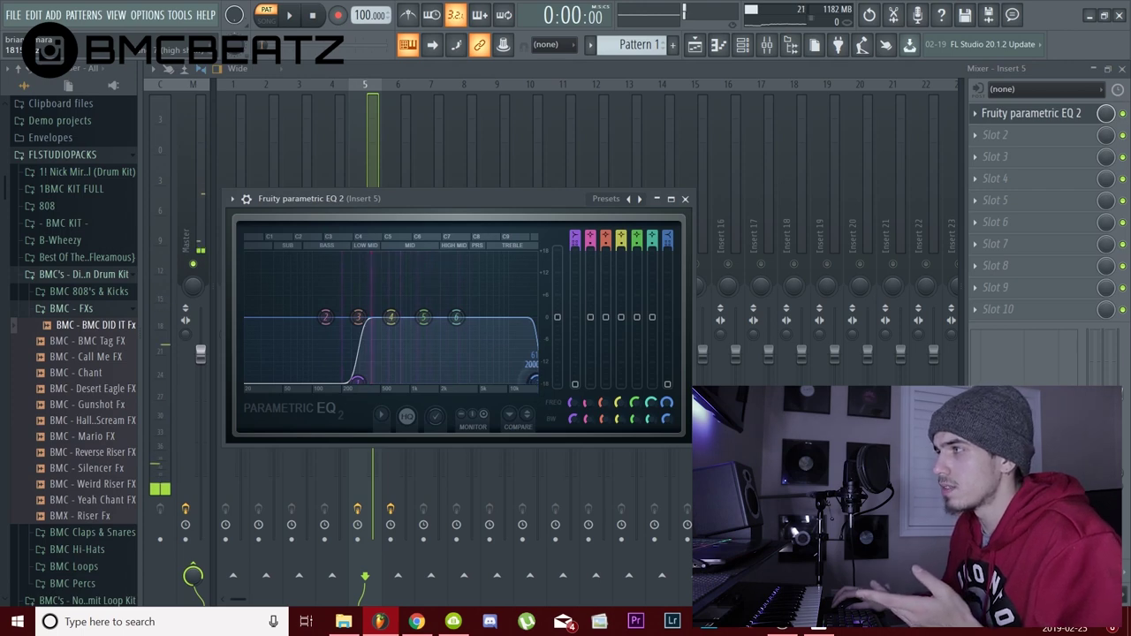
pyautogui.moveTo(533, 380); pyautogui.dragTo(456, 380)
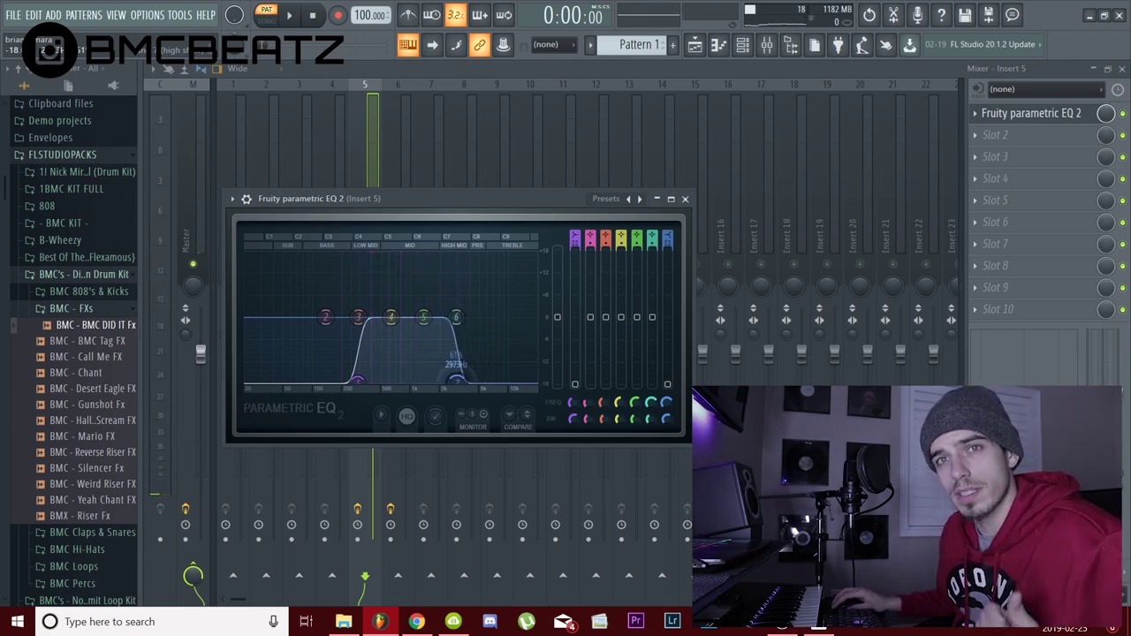
pyautogui.moveTo(455, 380); pyautogui.dragTo(449, 380)
# Play the pattern and raise the low cut of Insert 6's parametric EQ into the midrange.
pyautogui.press('space')
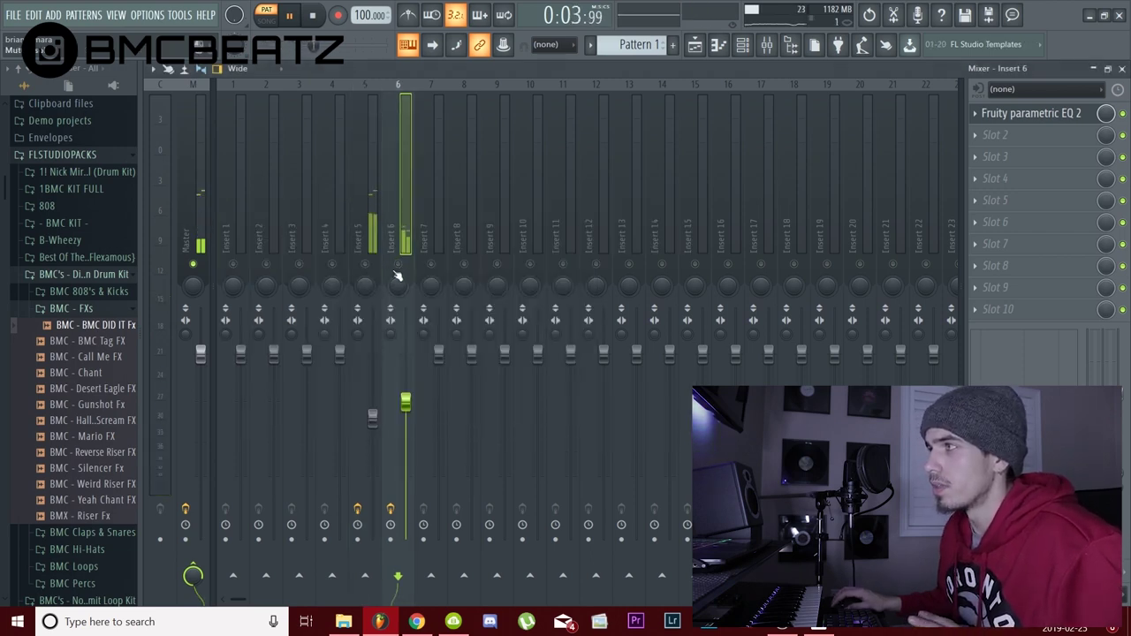
pyautogui.click(1009, 119)
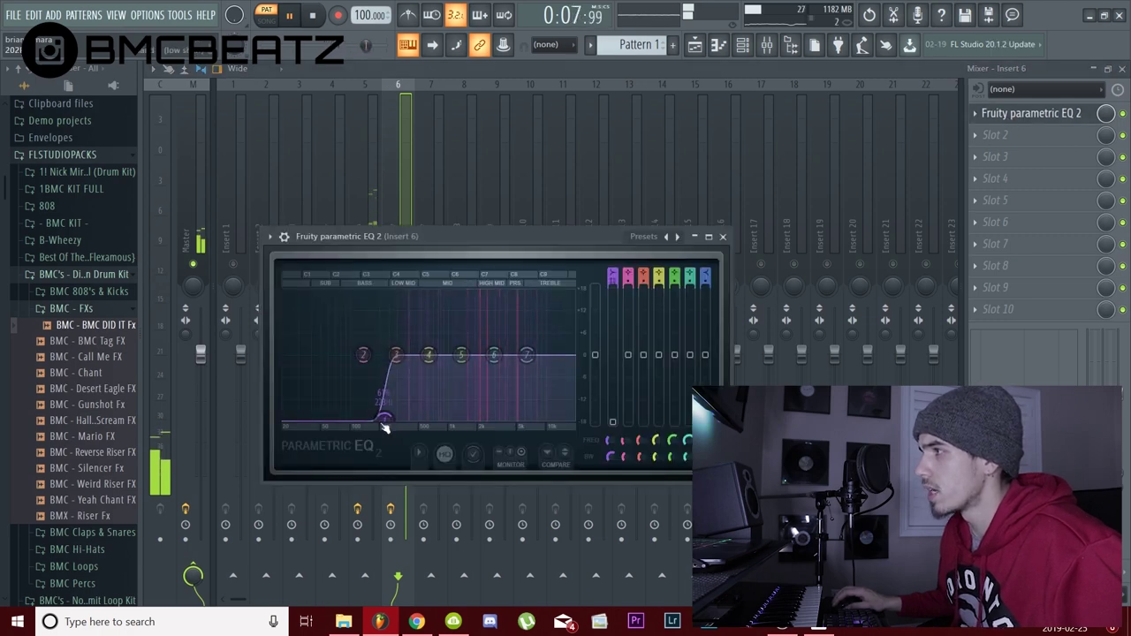
pyautogui.moveTo(385, 423); pyautogui.dragTo(440, 420)
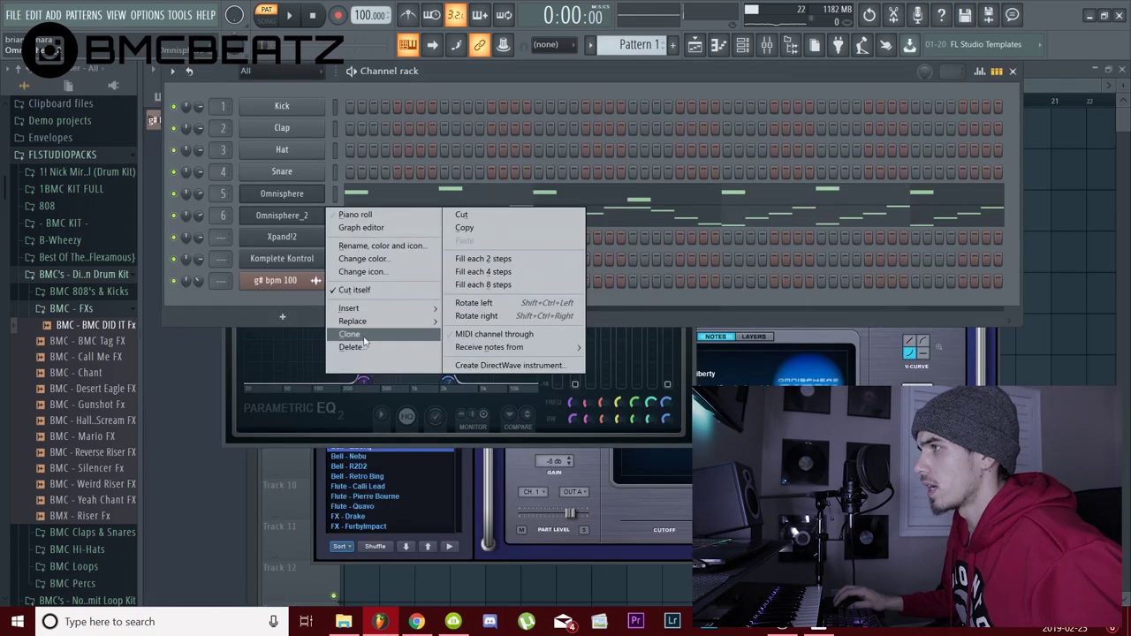
# Clone the Omnisphere_2 channel to add another melody layer and audition it with the pattern.
pyautogui.click(362, 334)
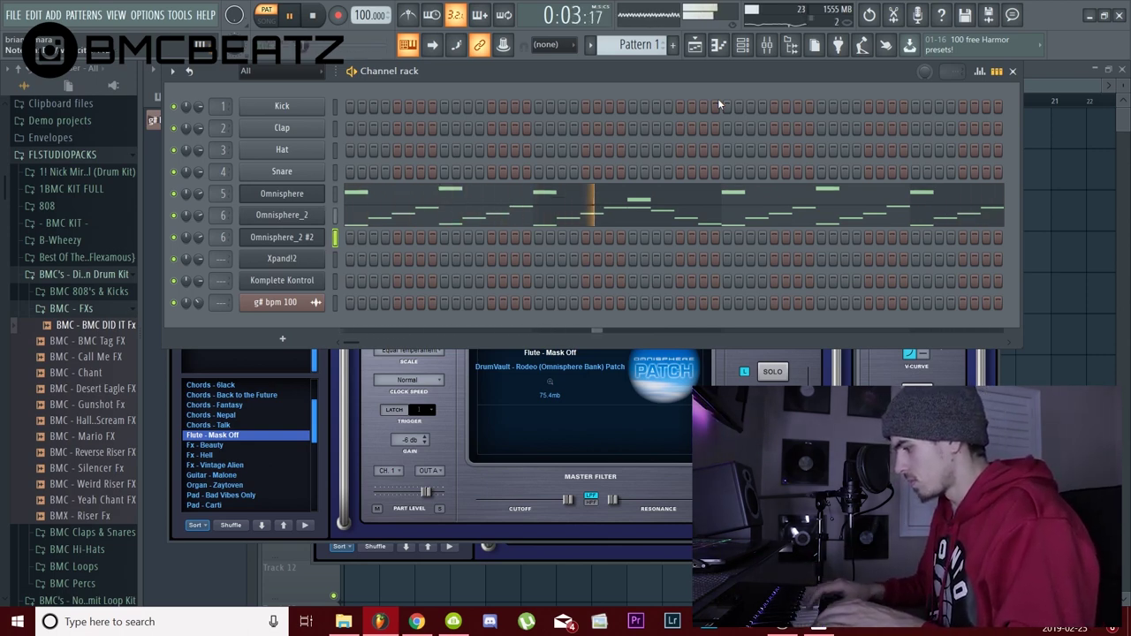
pyautogui.press('space')
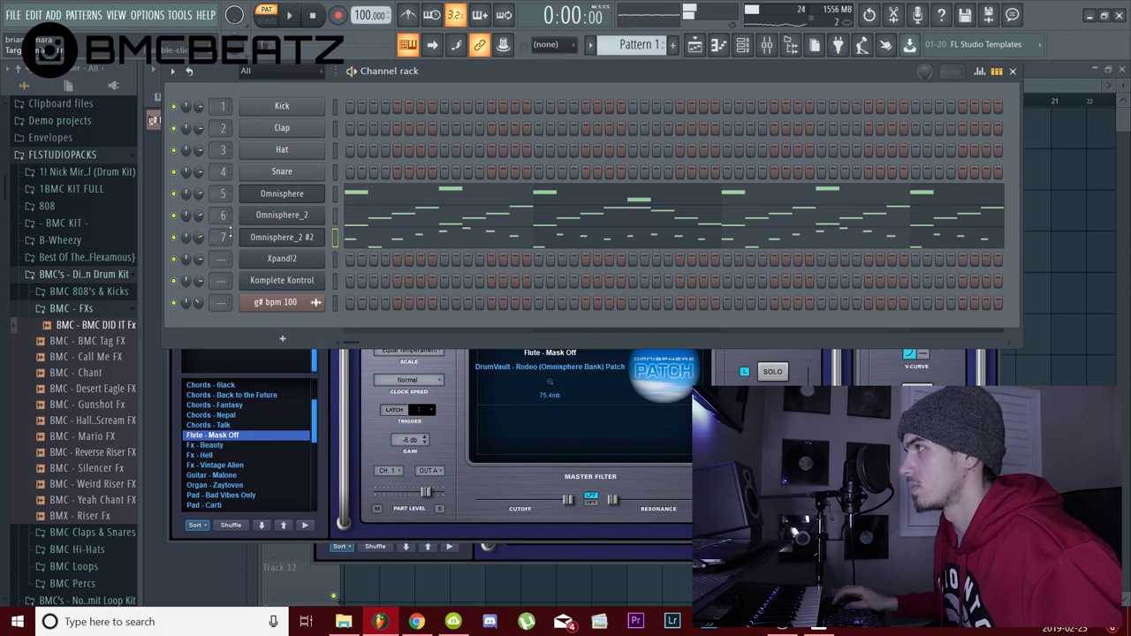
# Briefly solo Insert 7 in the mixer, and lower its volume to about 59% while the pattern plays.
pyautogui.press('space')
pyautogui.press('space')
pyautogui.click(767, 45)
pyautogui.rightClick(433, 263)
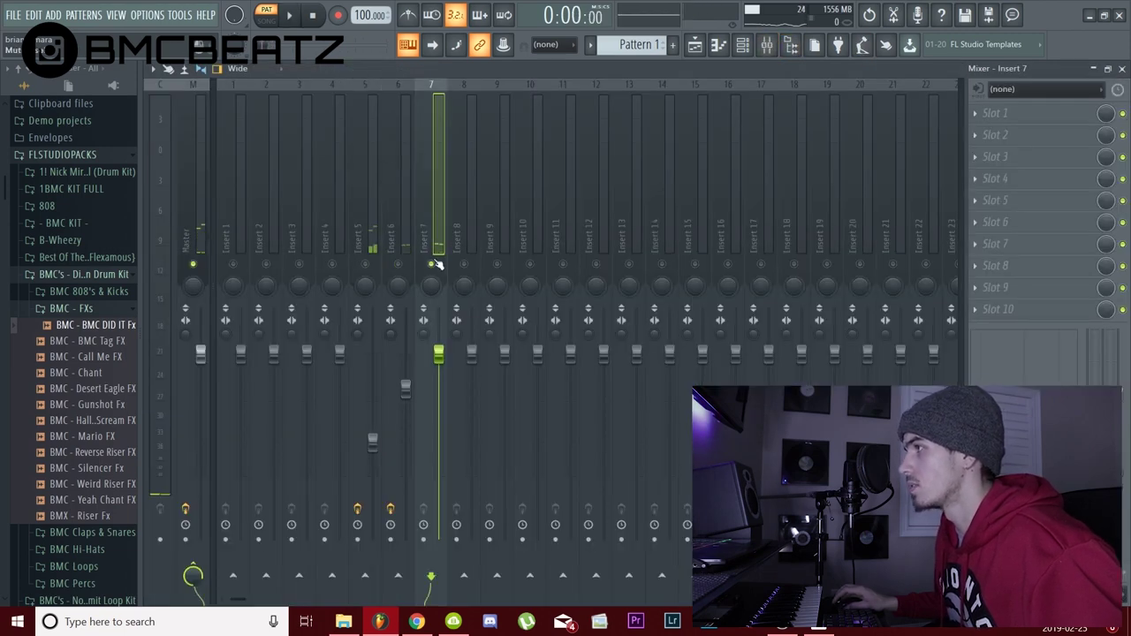
pyautogui.rightClick(433, 264)
pyautogui.press('space')
pyautogui.moveTo(439, 354); pyautogui.dragTo(442, 434)
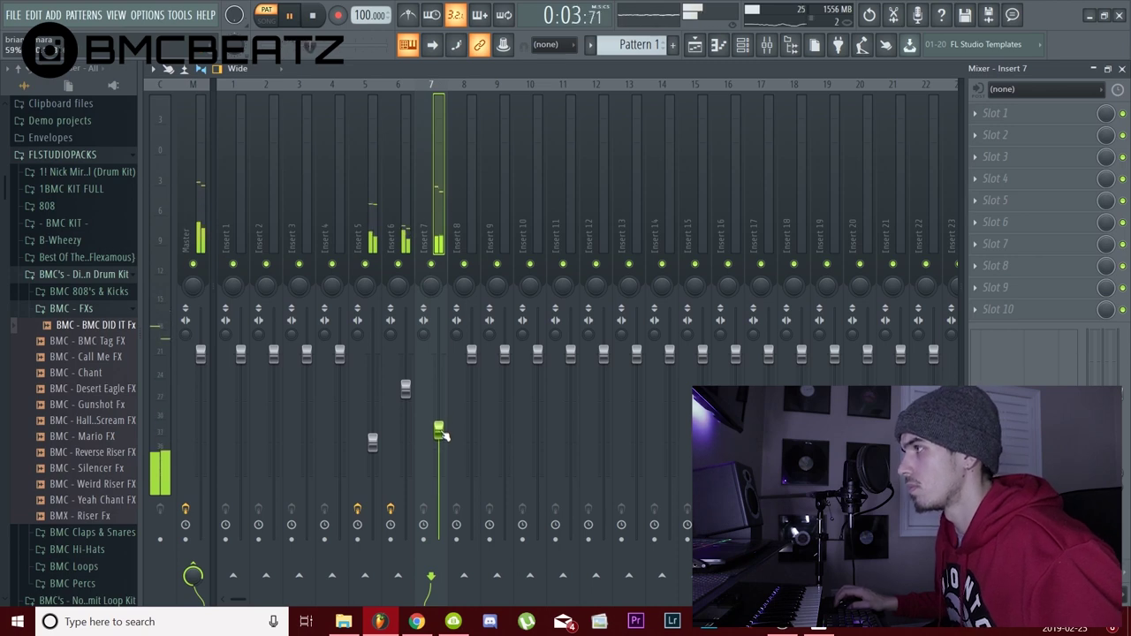
pyautogui.click(1123, 68)
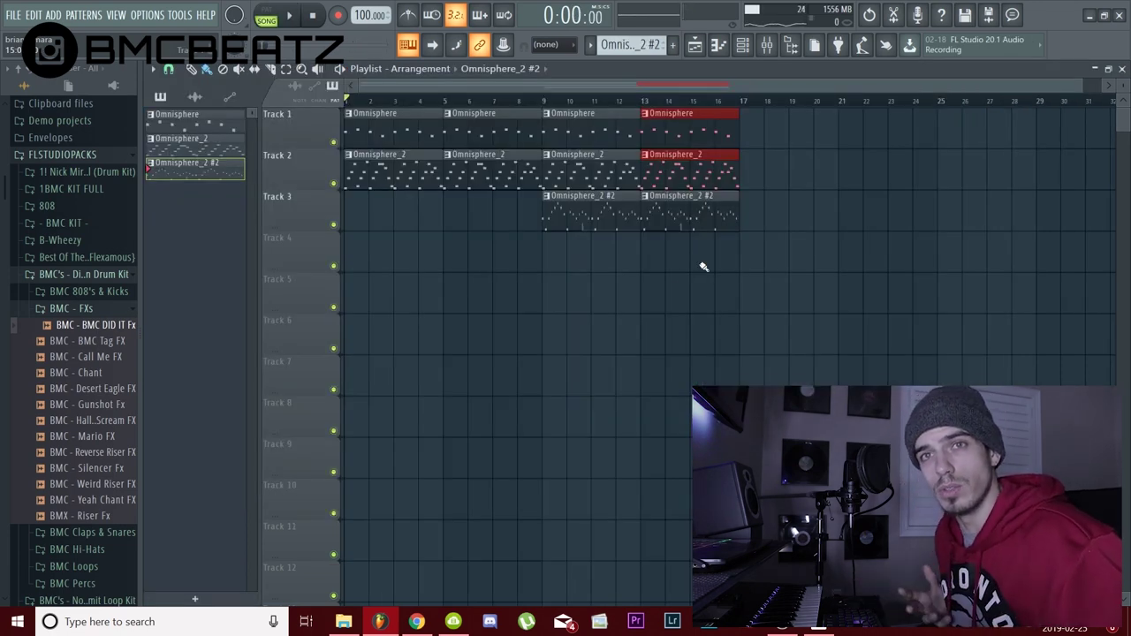
# Duplicate the three Omnisphere clips that start at bar 13 to bar 17 in the playlist.
pyautogui.rightClick(695, 267)
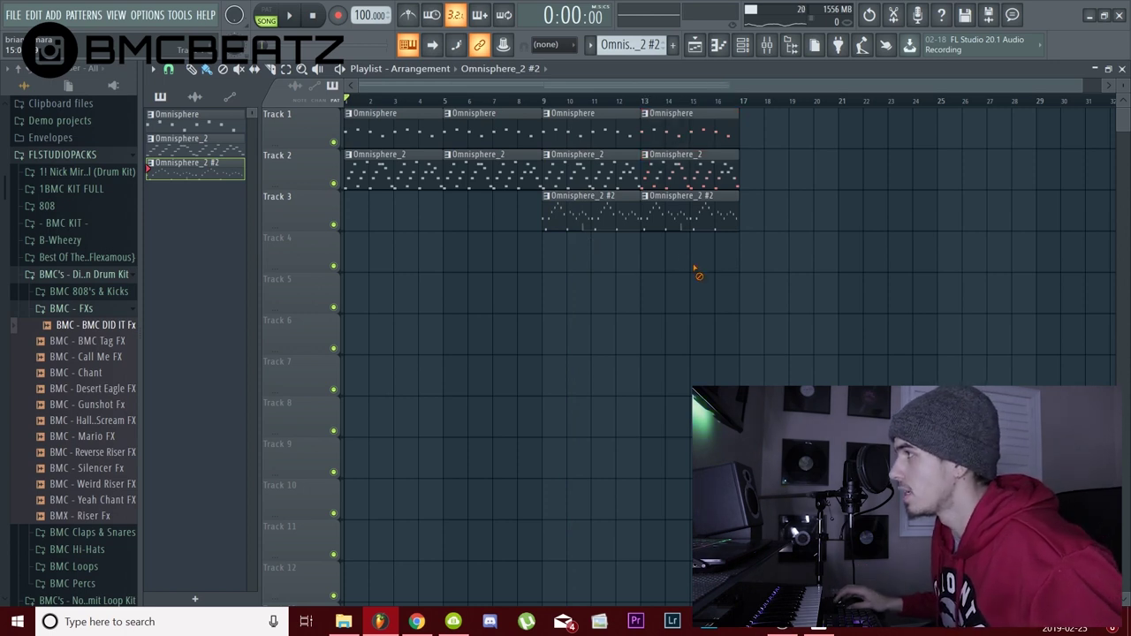
pyautogui.moveTo(697, 273)
pyautogui.mouseDown()
pyautogui.moveTo(678, 115)
pyautogui.moveTo(786, 153)
pyautogui.mouseUp()
pyautogui.rightClick(775, 308)
# Make the Omnisphere, Omnisphere_2 and Omnisphere_2 #2 clips at bar 17 unique patterns.
pyautogui.click(745, 114)
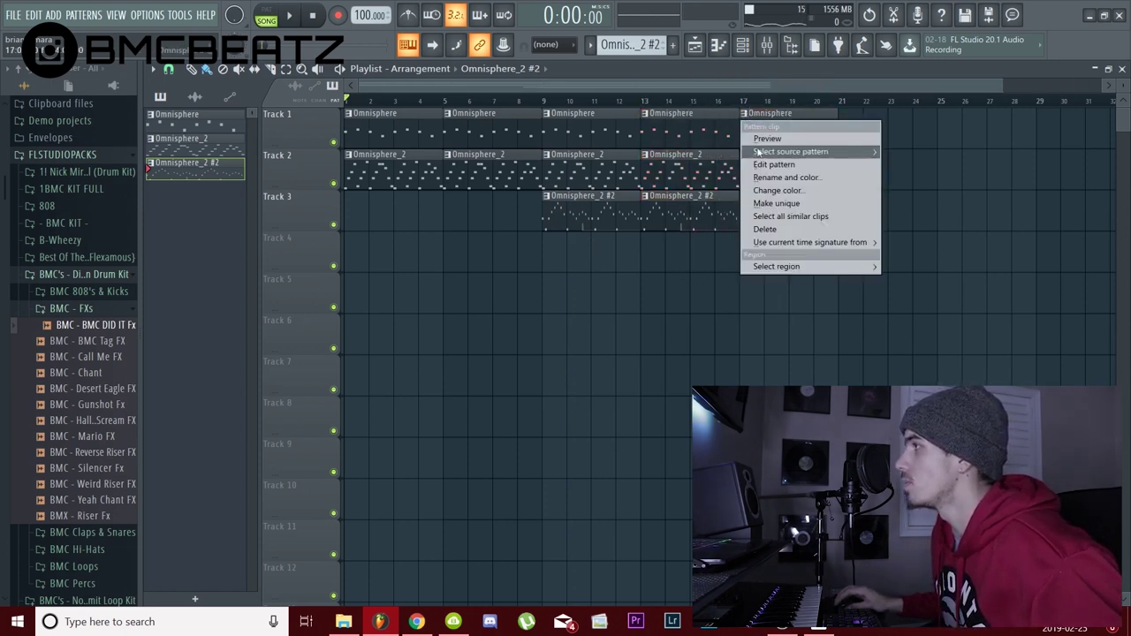
pyautogui.click(782, 208)
pyautogui.click(744, 155)
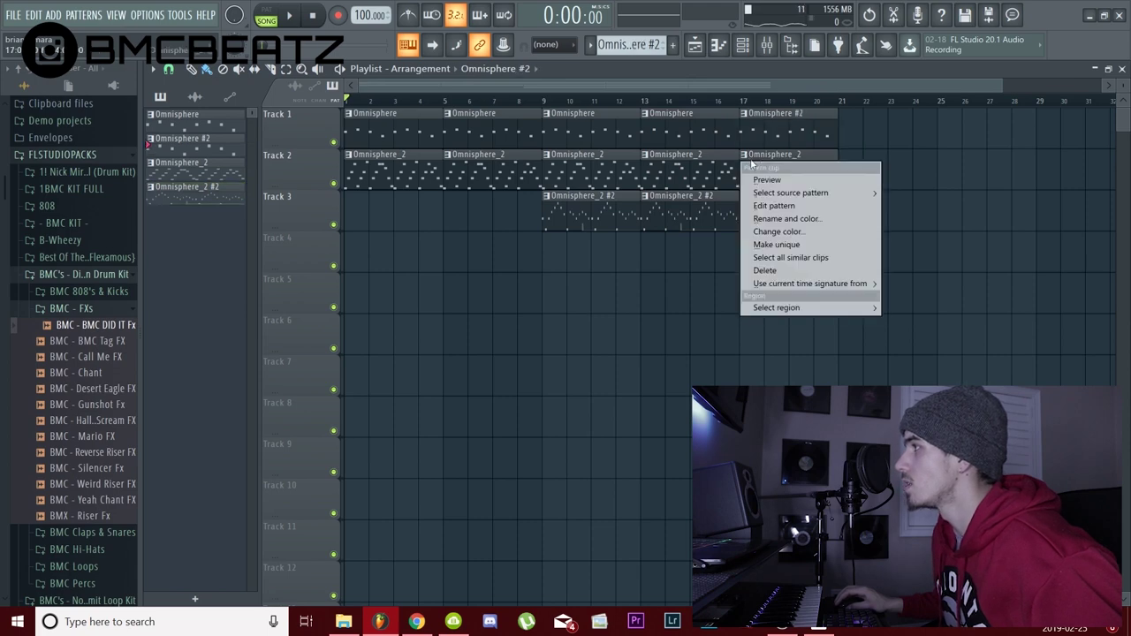
pyautogui.click(778, 246)
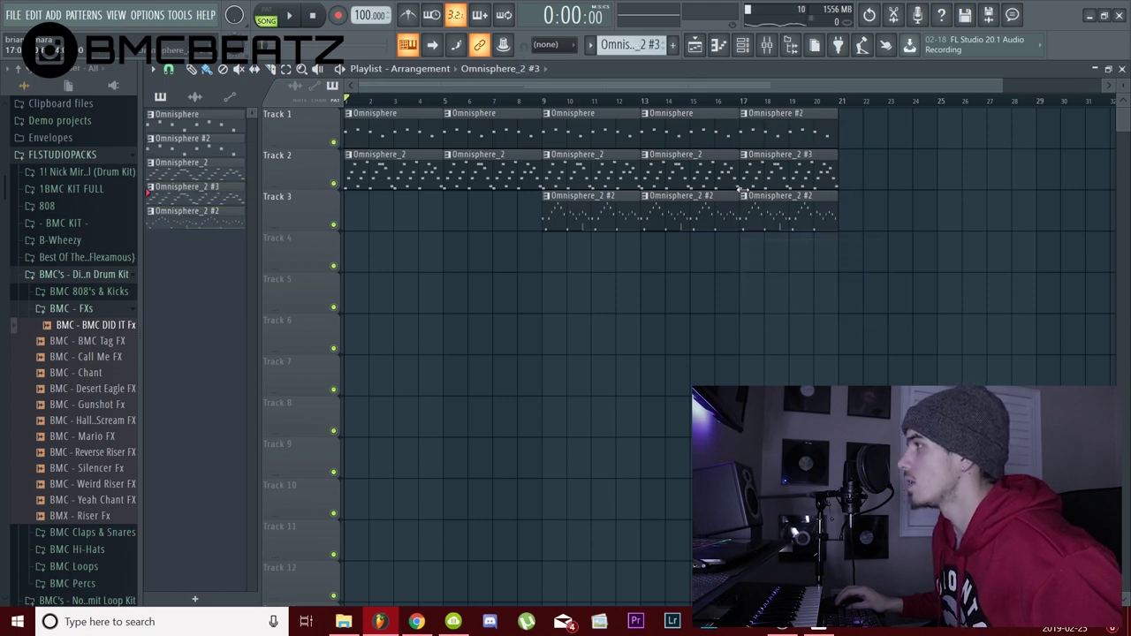
pyautogui.click(745, 196)
pyautogui.click(778, 285)
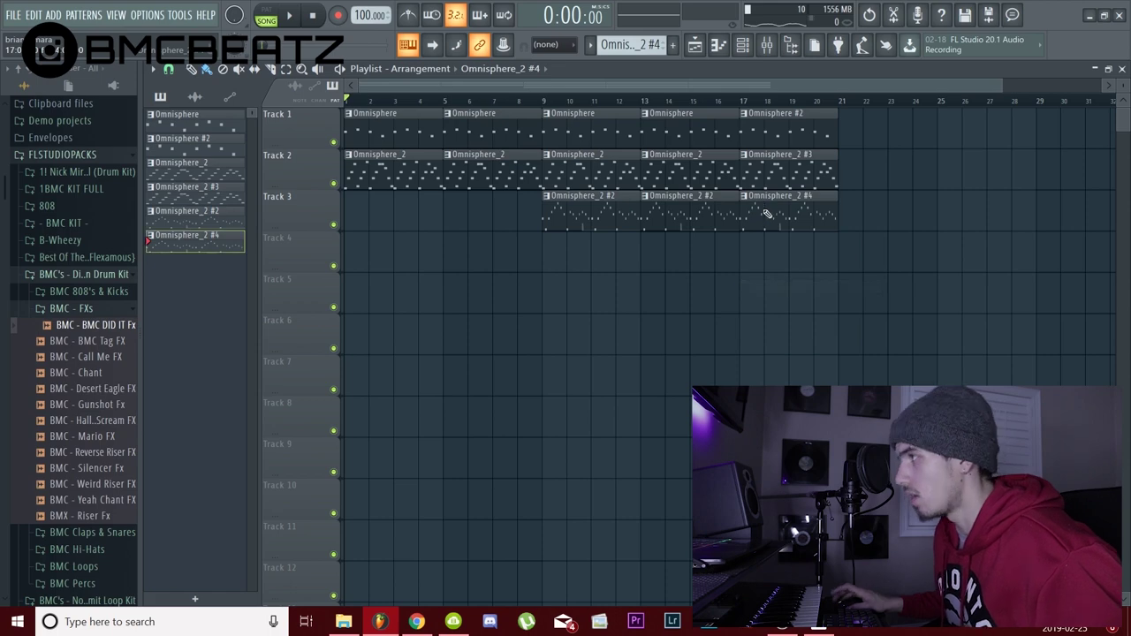
# Transpose all notes of the unique Track 3 pattern at bar 17 up one octave and return to the playlist.
pyautogui.doubleClick(767, 214)
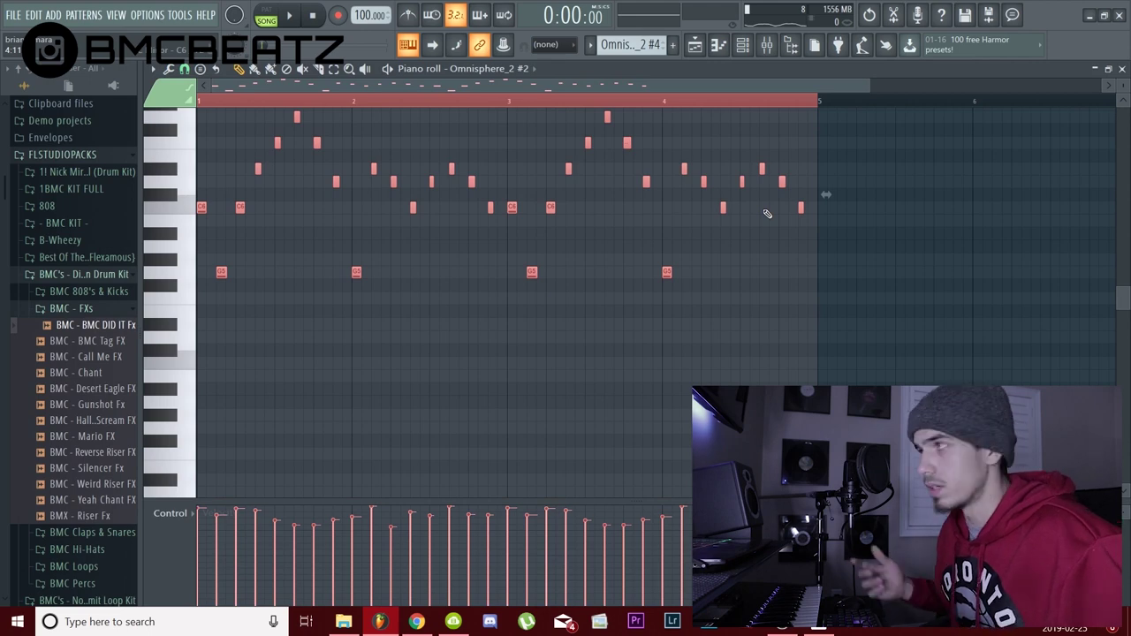
pyautogui.scroll(-3, 767, 214)
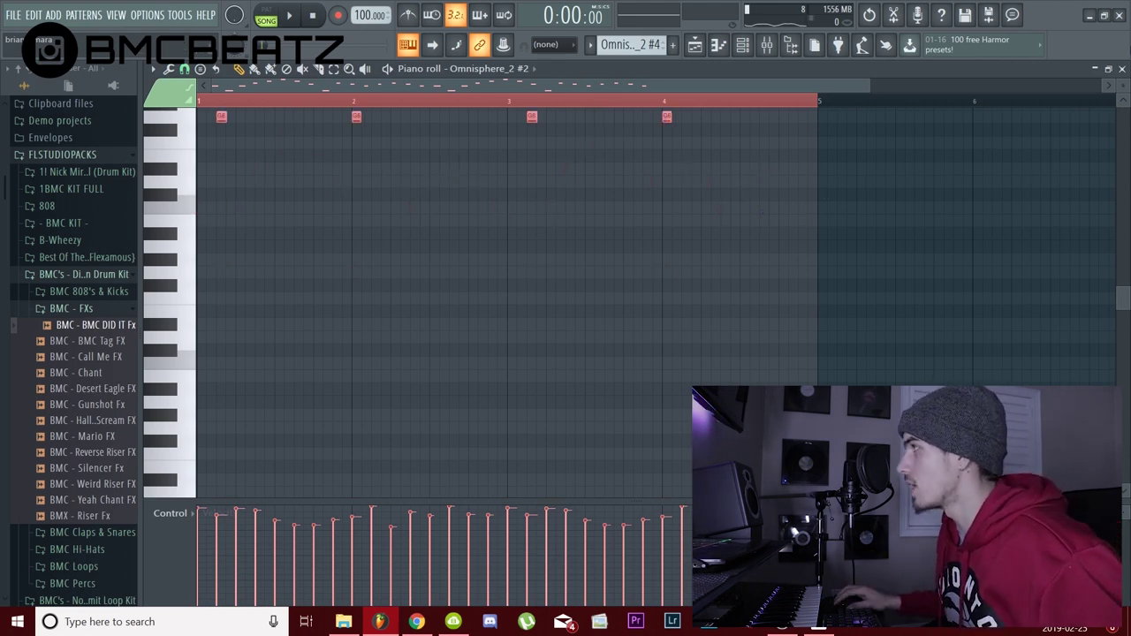
pyautogui.click(1122, 69)
pyautogui.rightClick(886, 376)
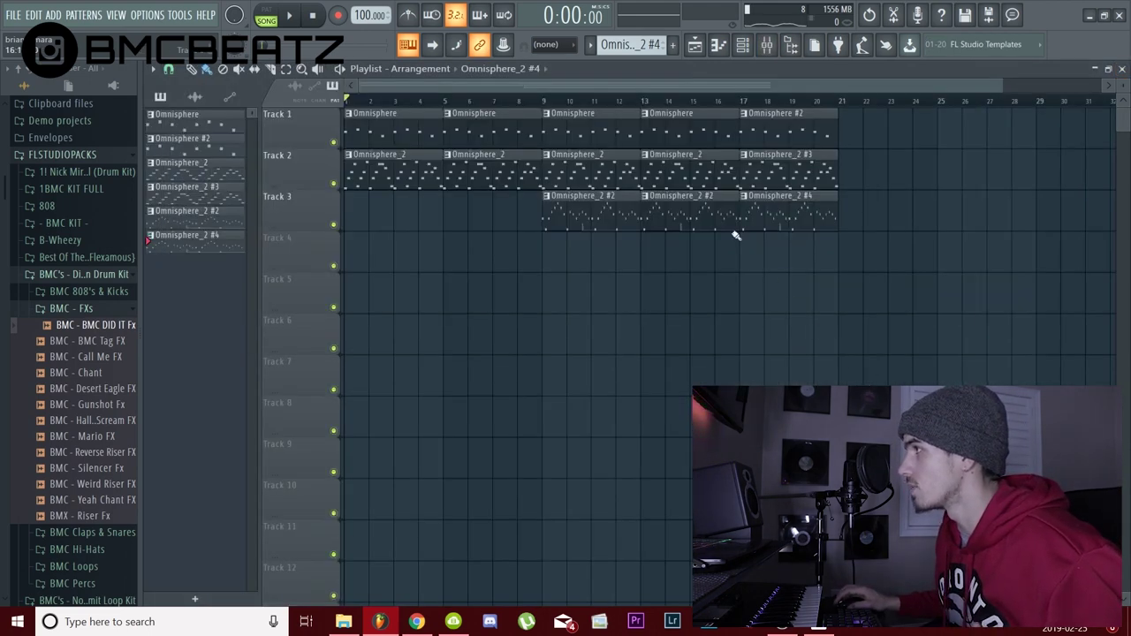
# Transpose all notes of the Omnisphere_2 #3 pattern on Track 2 up one octave and return to the playlist.
pyautogui.doubleClick(770, 182)
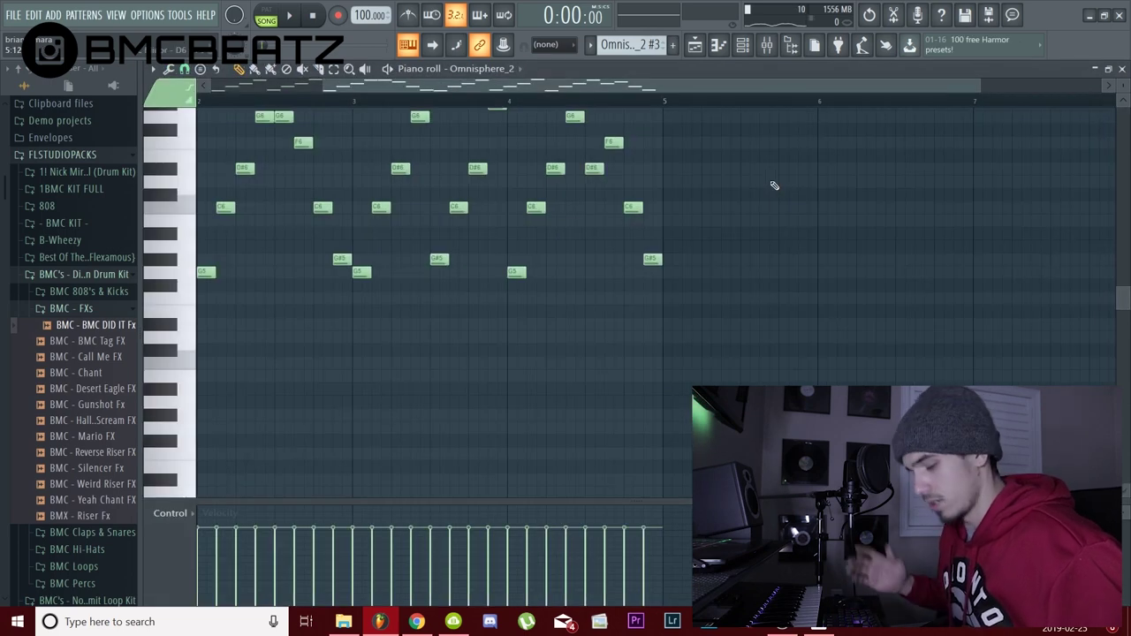
pyautogui.hotkey('ctrl', 'a')
pyautogui.press('Up')
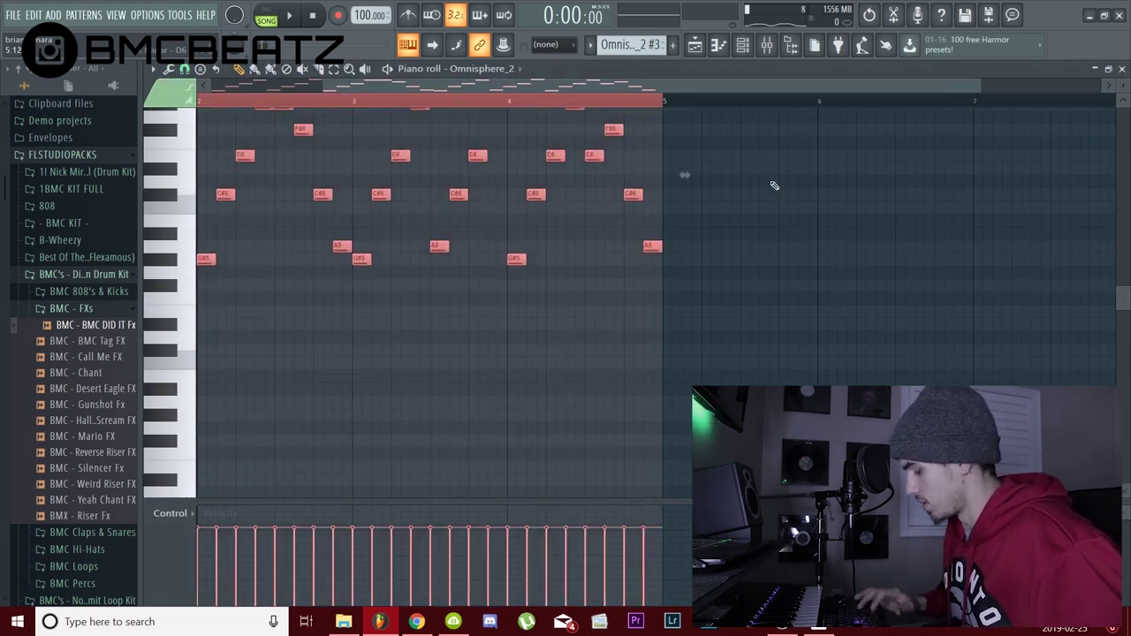
pyautogui.hotkey('ctrl', 'Up')
pyautogui.hotkey('ctrl', 'Up')
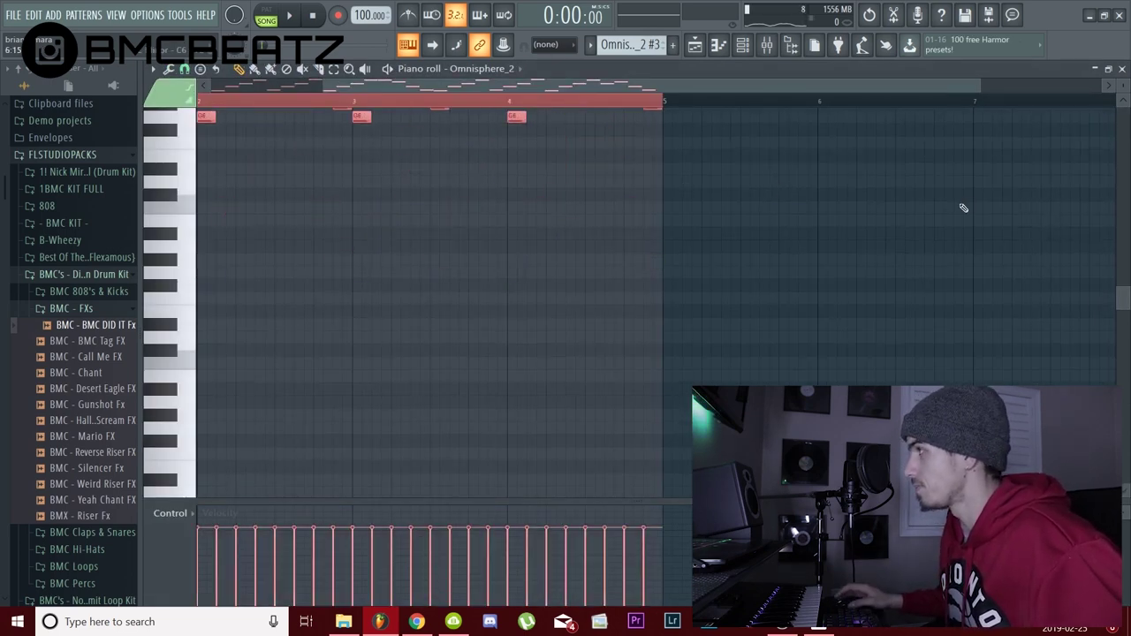
pyautogui.click(1121, 68)
pyautogui.press('F6')
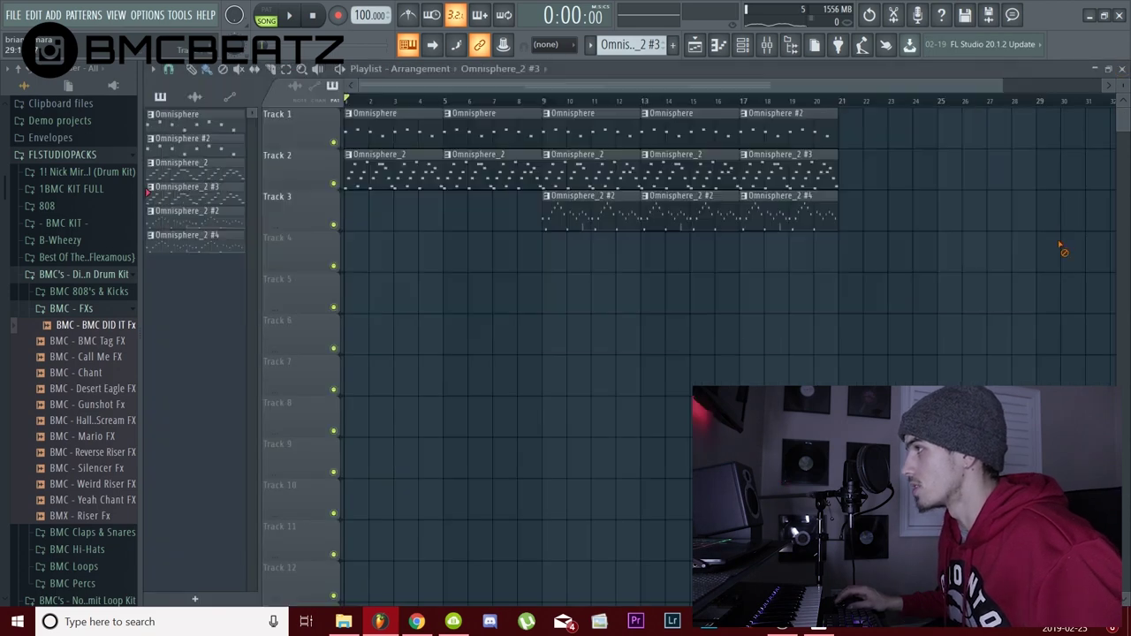
# Transpose all notes of the Omnisphere #2 pattern on Track 1 up one octave.
pyautogui.doubleClick(794, 141)
pyautogui.hotkey('ctrl', 'a')
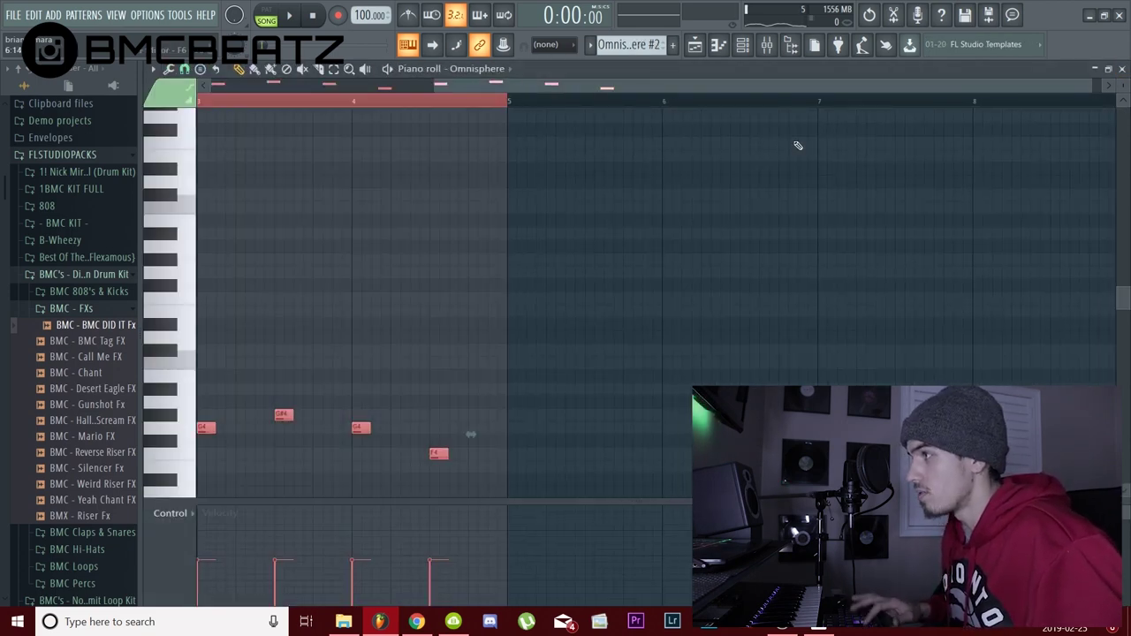
pyautogui.hotkey('ctrl', 'Up')
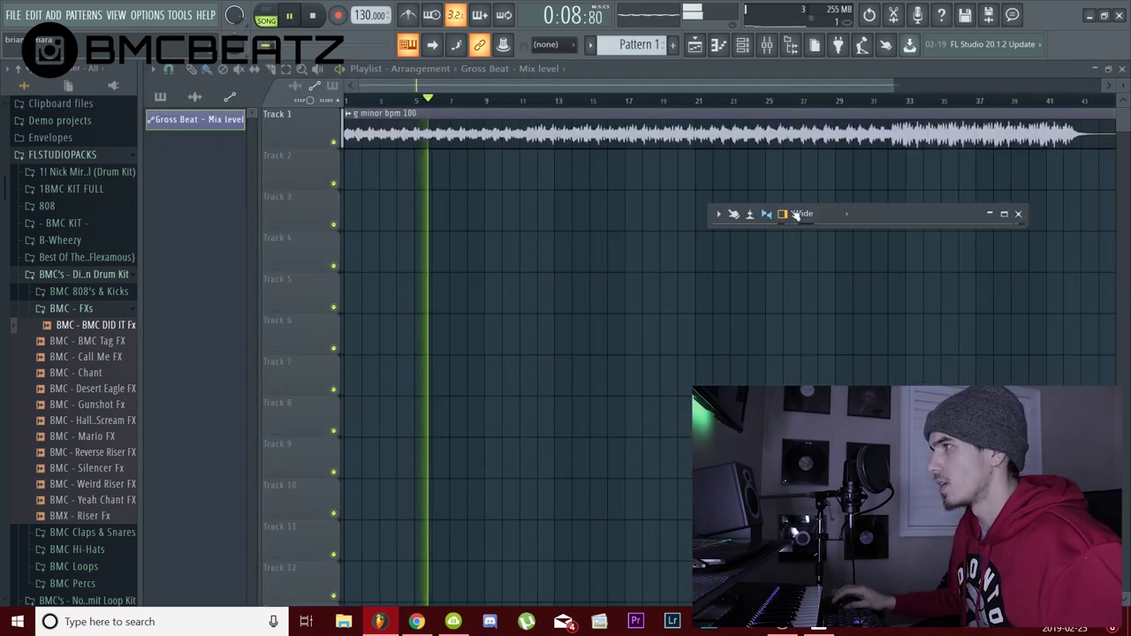
# Stop playback in the beat project and place Pattern 1 on Track 2 from bar 1 to bar 9.
pyautogui.press('space')
pyautogui.click(451, 181)
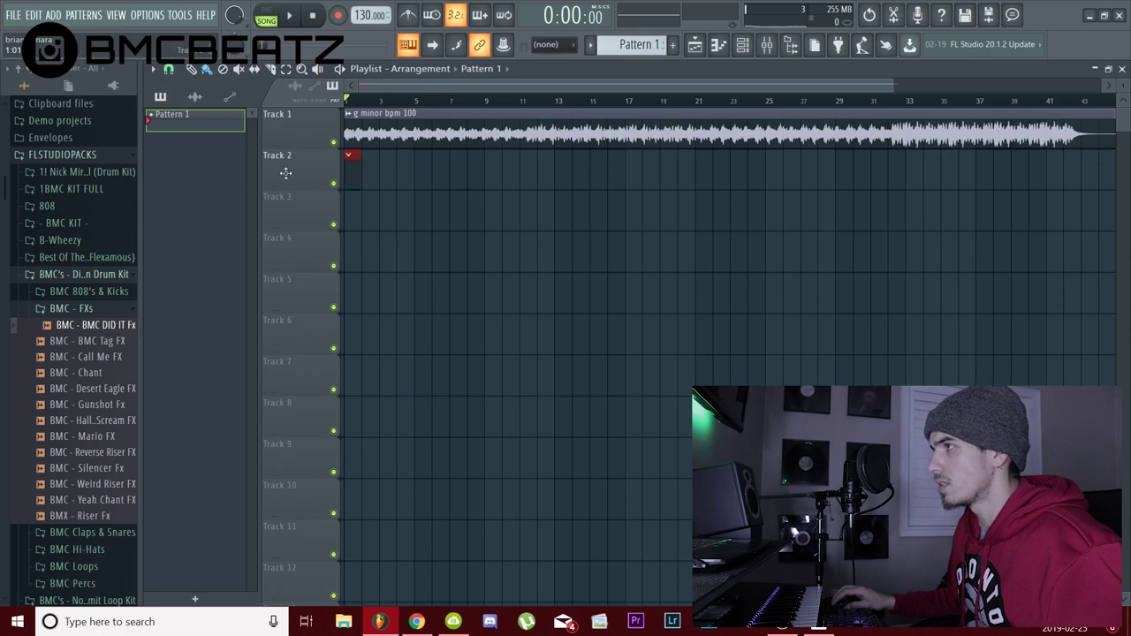
pyautogui.moveTo(362, 168); pyautogui.dragTo(475, 180)
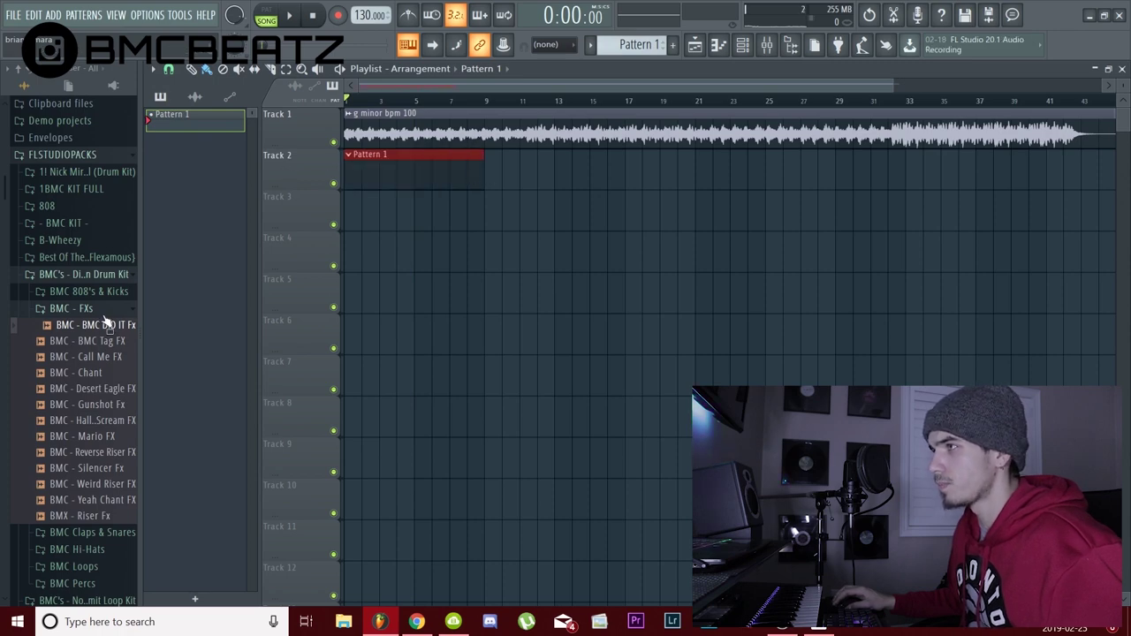
# Play the song, delete the stray note at bar 5 of the Flat 808 line and close its piano roll.
pyautogui.press('space')
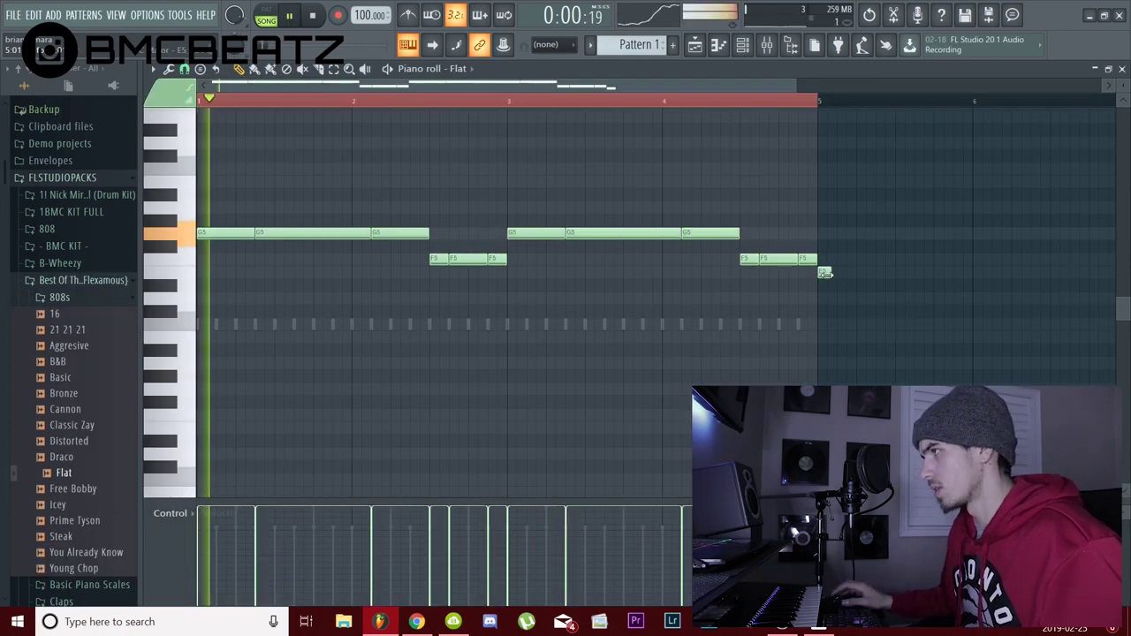
pyautogui.rightClick(825, 272)
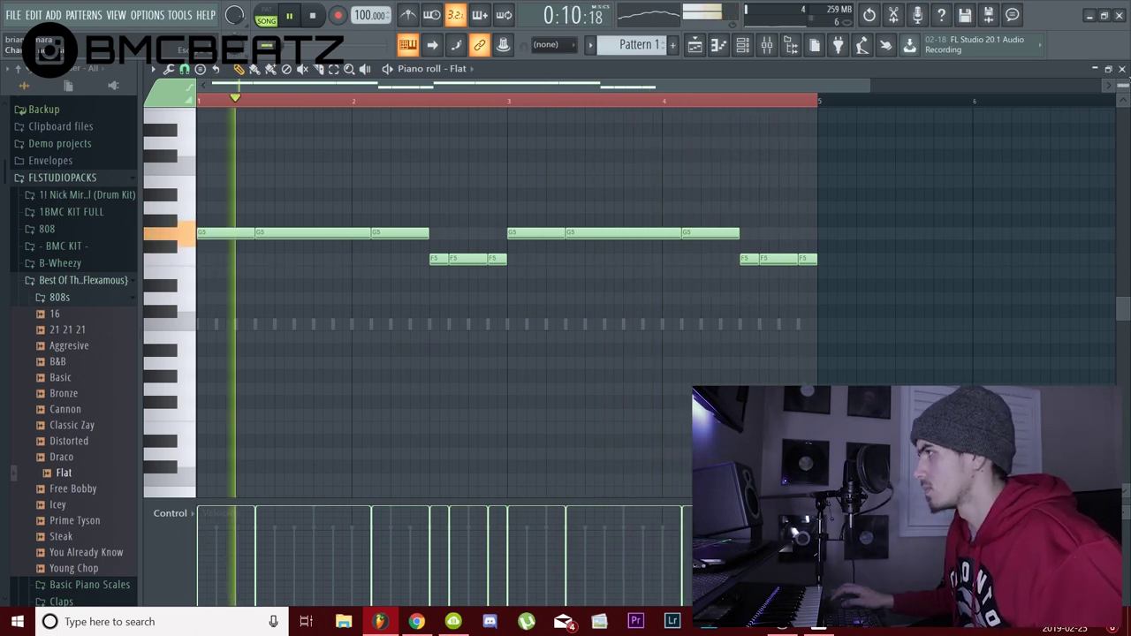
pyautogui.click(1122, 68)
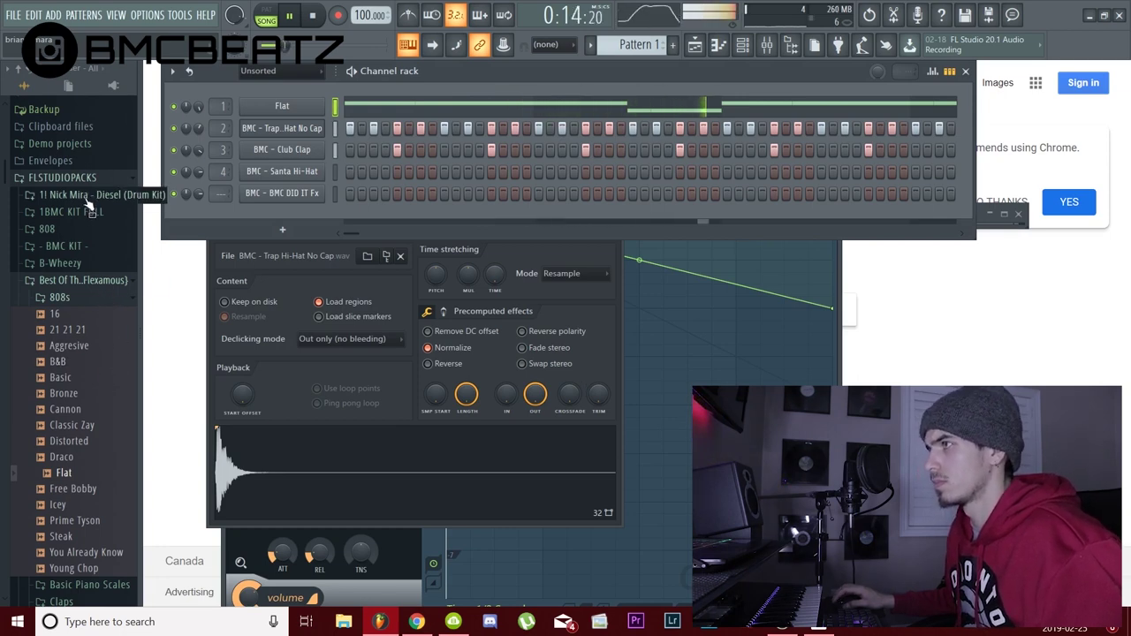
# Audition the Classic Zay 808, collapse the 808s folder and open the Kicks folder of the same drum kit.
pyautogui.click(93, 281)
pyautogui.click(93, 281)
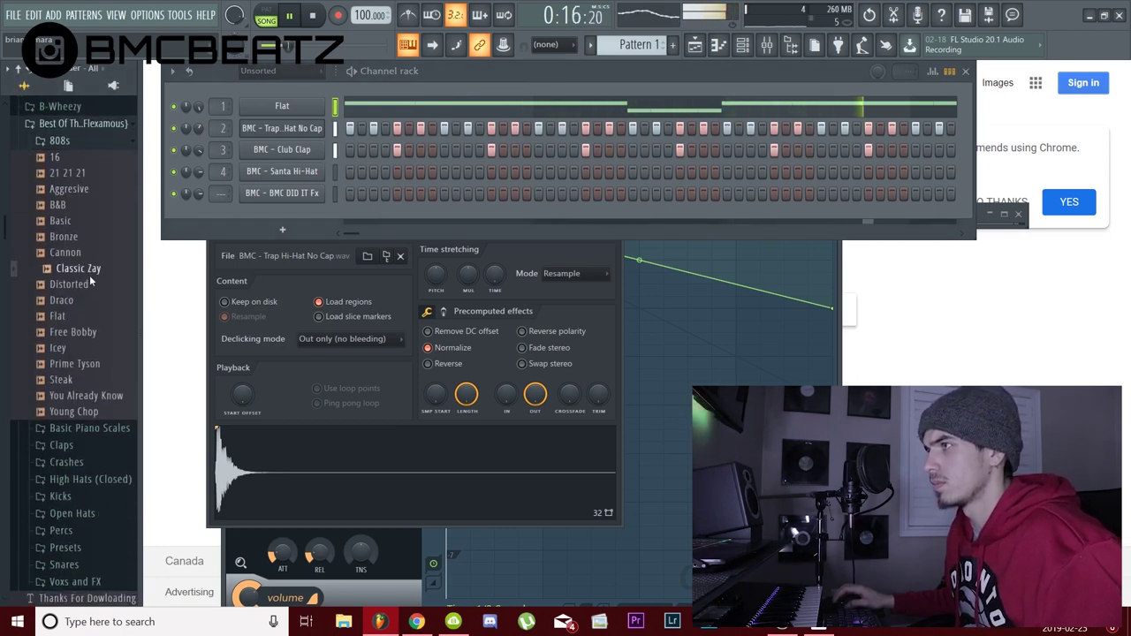
pyautogui.click(112, 143)
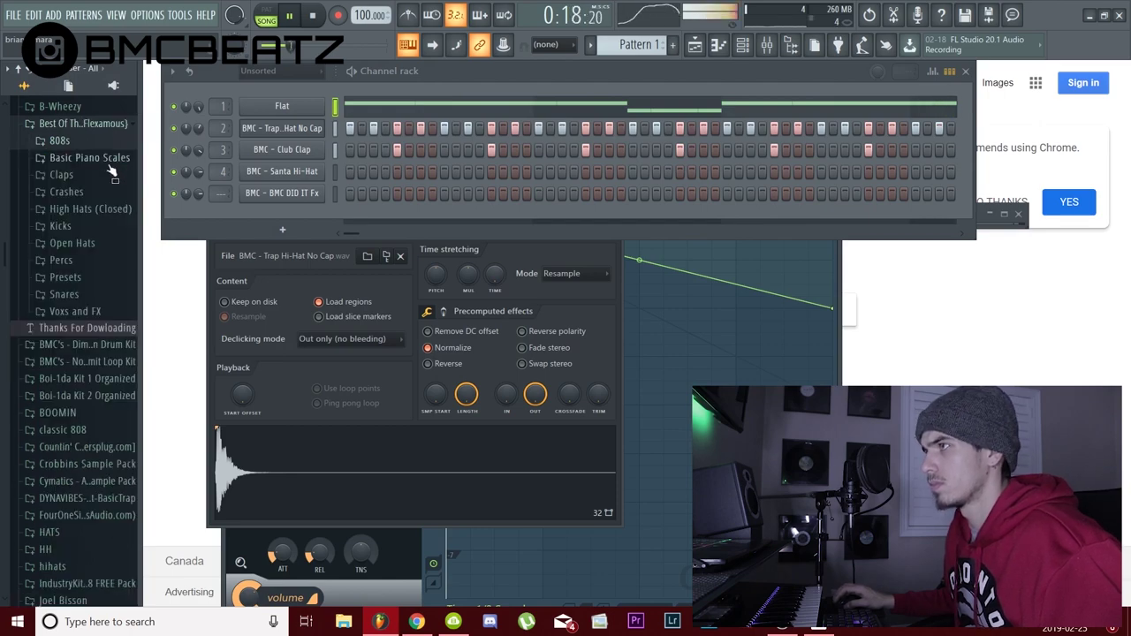
pyautogui.click(93, 226)
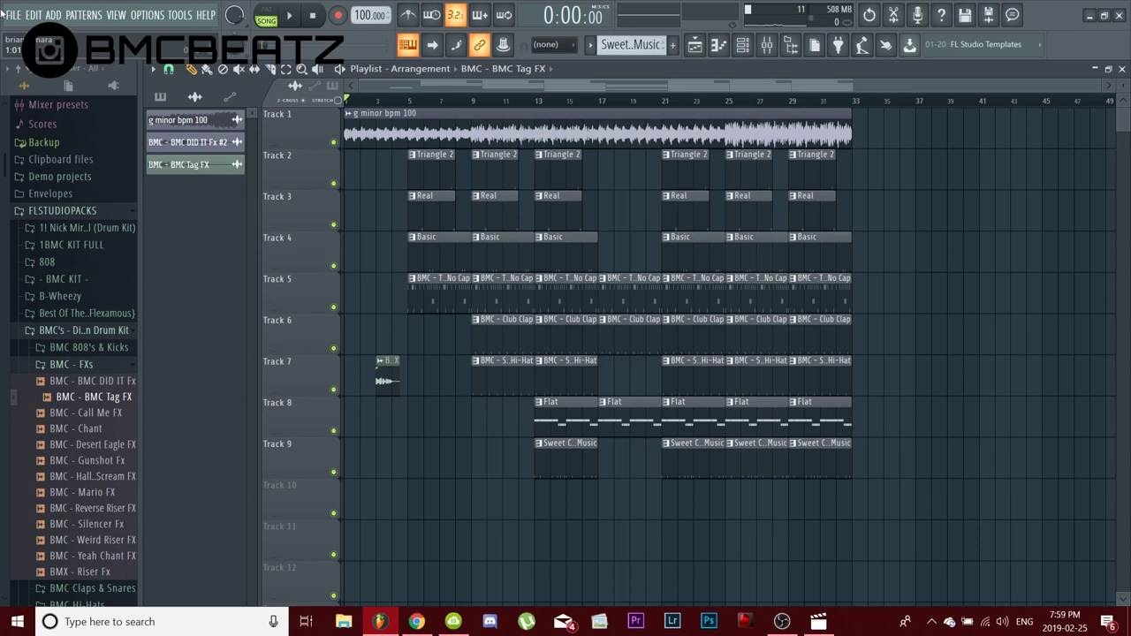
# Play the song, close the g# bpm 100 sample's settings and repeat its clip along Track 1 up to bar 33.
pyautogui.press('space')
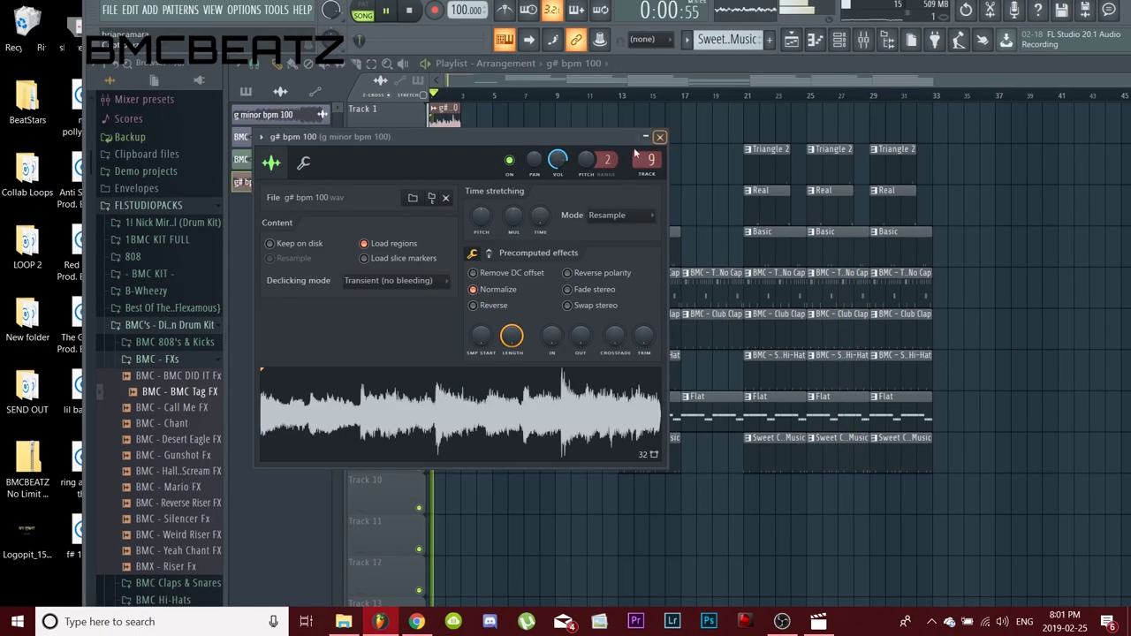
pyautogui.click(661, 138)
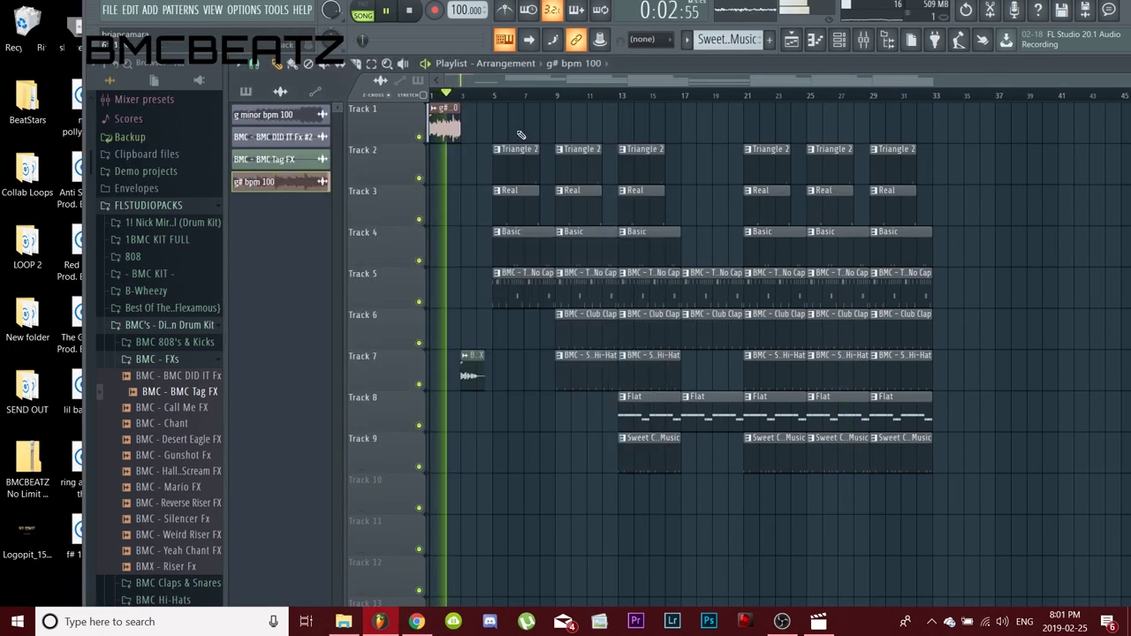
pyautogui.moveTo(483, 132)
pyautogui.mouseDown()
pyautogui.moveTo(436, 126)
pyautogui.moveTo(916, 135)
pyautogui.mouseUp()
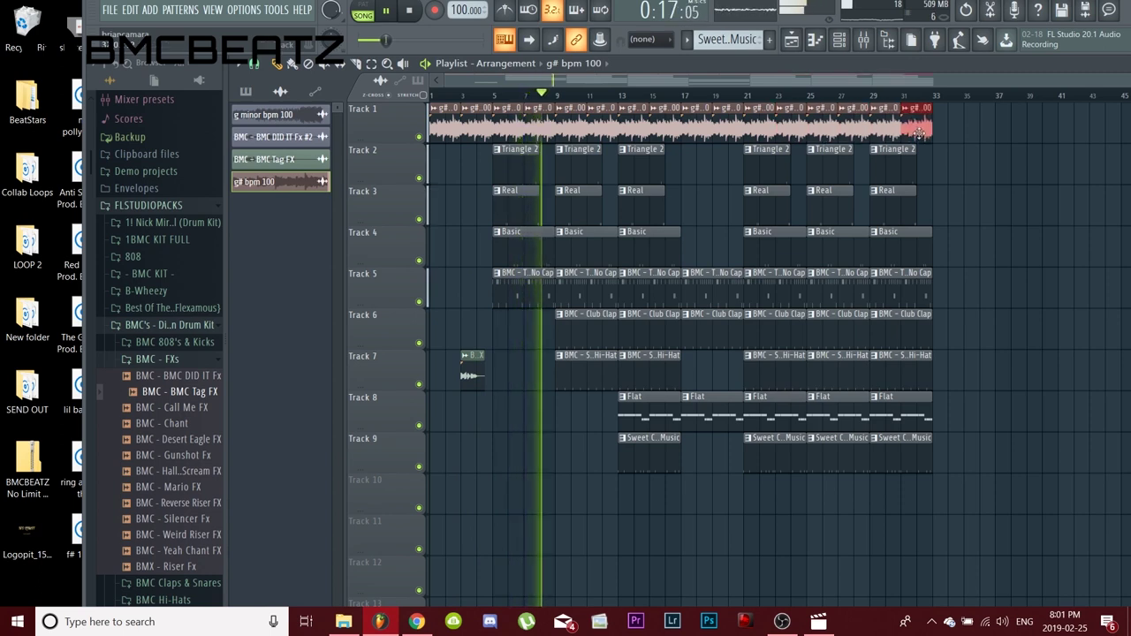
# Transpose all notes of the Flat 808 pattern up one semitone and return to the playlist.
pyautogui.doubleClick(637, 421)
pyautogui.hotkey('ctrl', 'a')
pyautogui.press('Up')
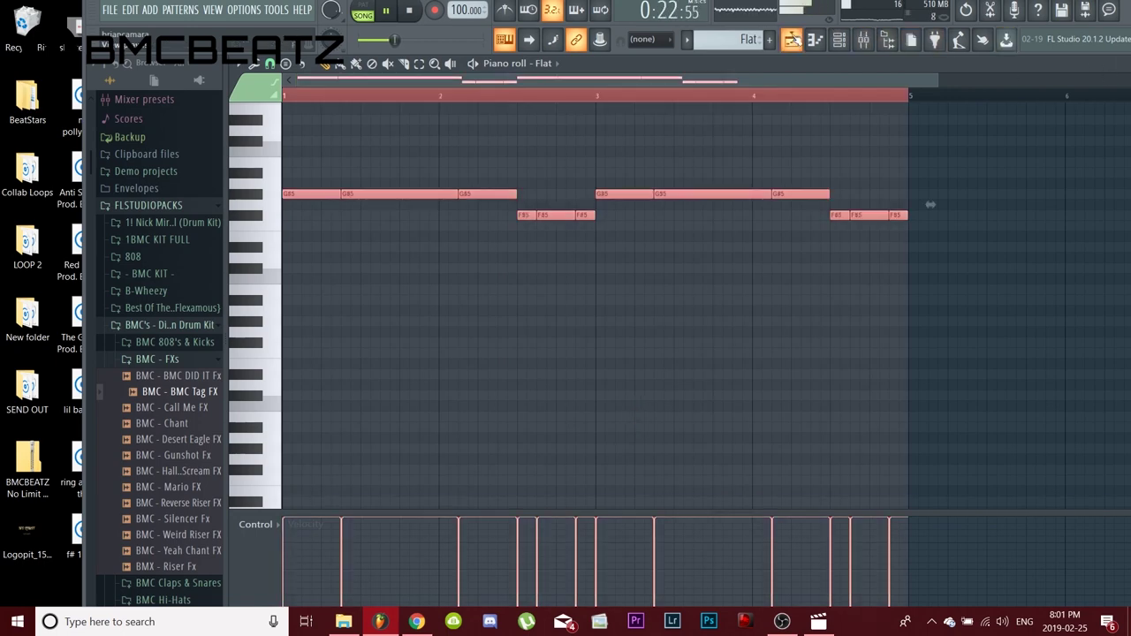
pyautogui.click(792, 39)
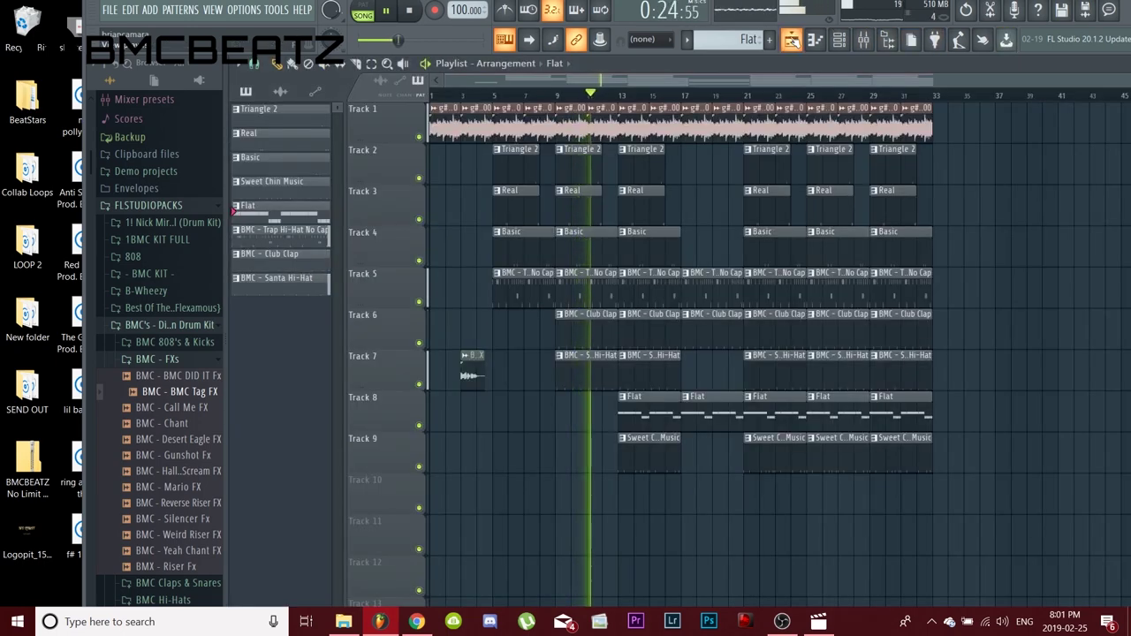